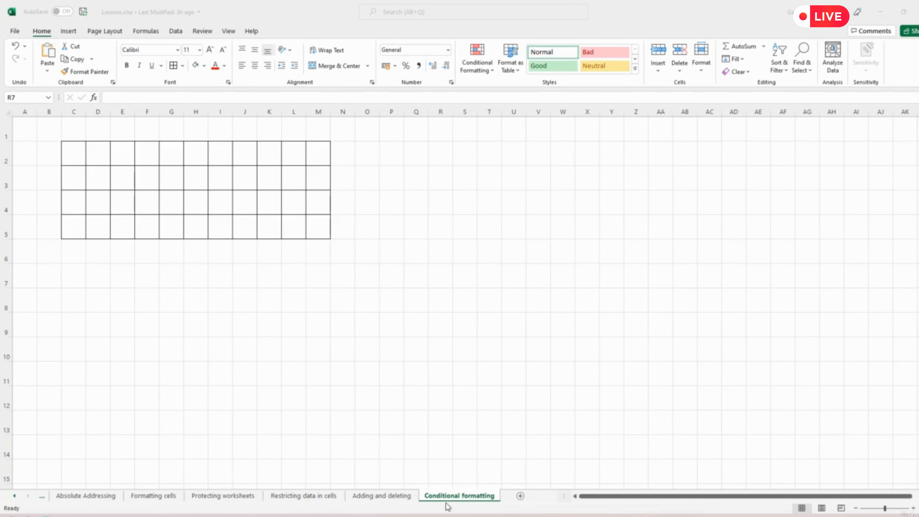
- Apply all borders to the cells in the range C2:M5
left_click(74, 157)
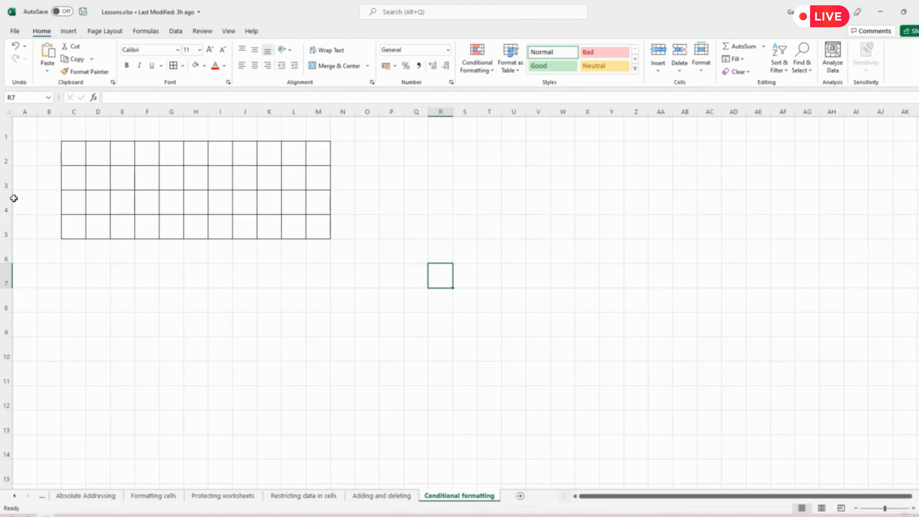
left_click(73, 154)
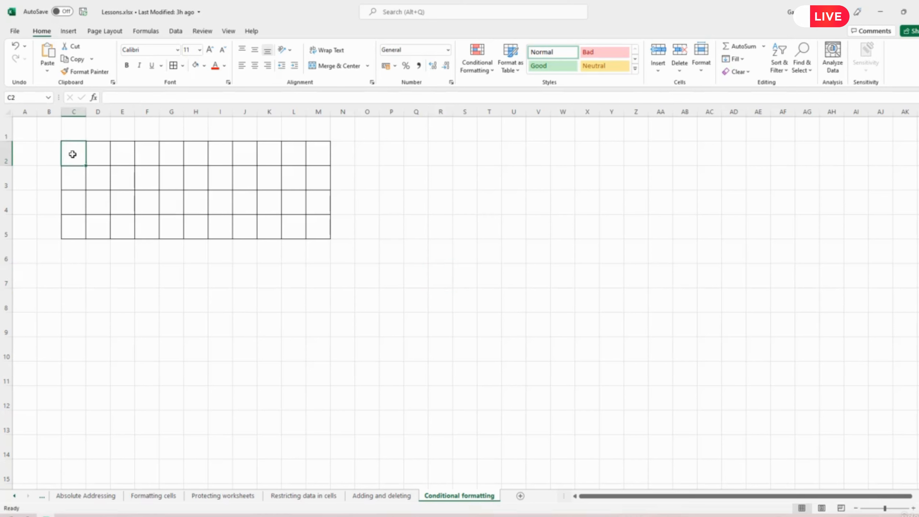
left_click_drag(73, 154, 325, 224)
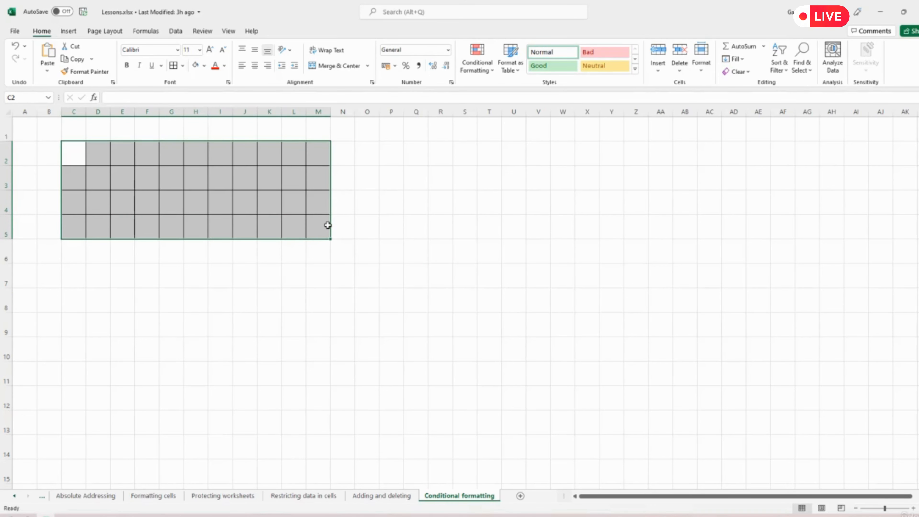
left_click(183, 66)
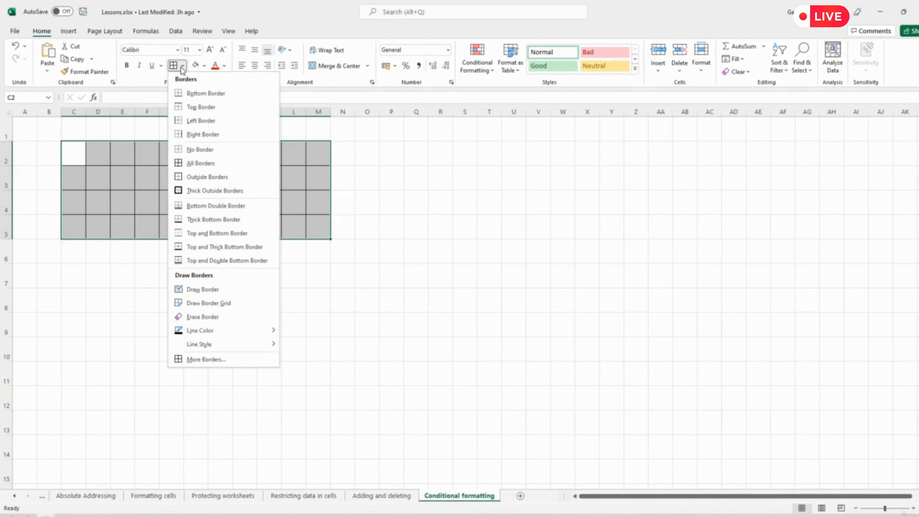
left_click(194, 169)
left_click(204, 285)
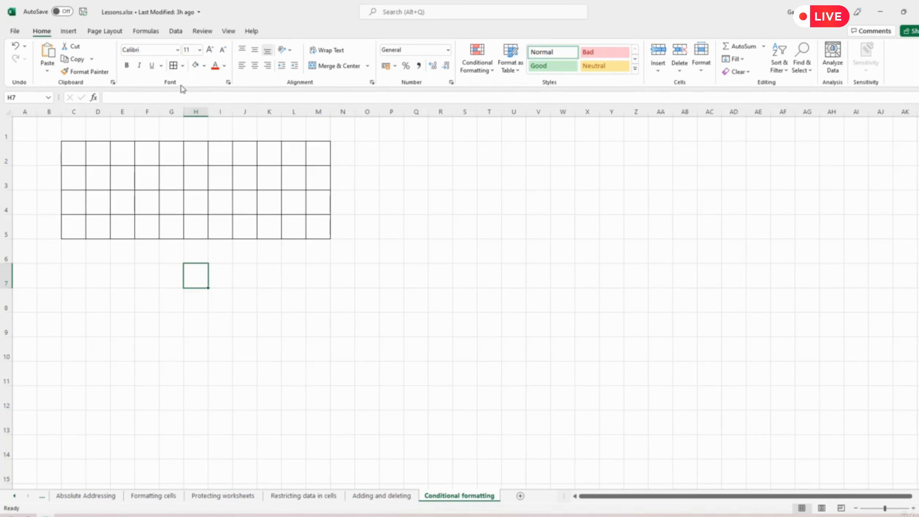
- Try a standard blue fill on cell C2 and undo it
left_click(204, 66)
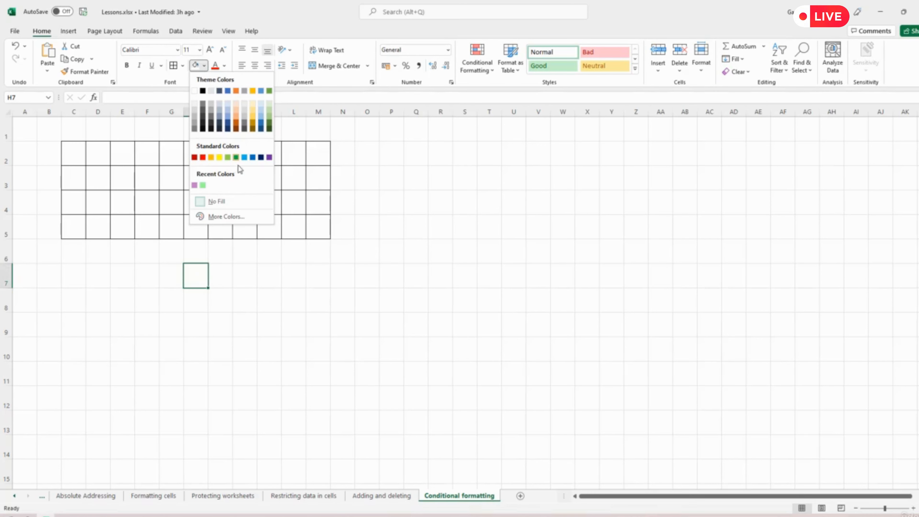
left_click(247, 332)
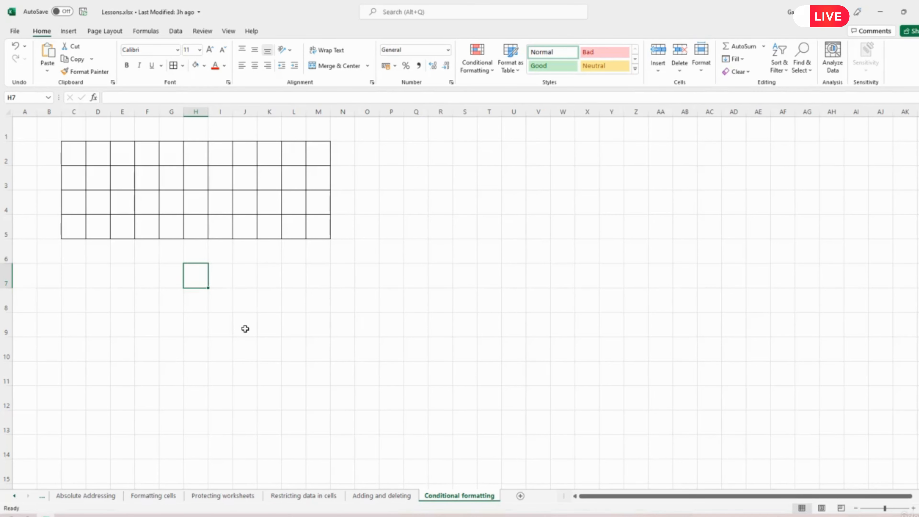
left_click(68, 149)
left_click(204, 66)
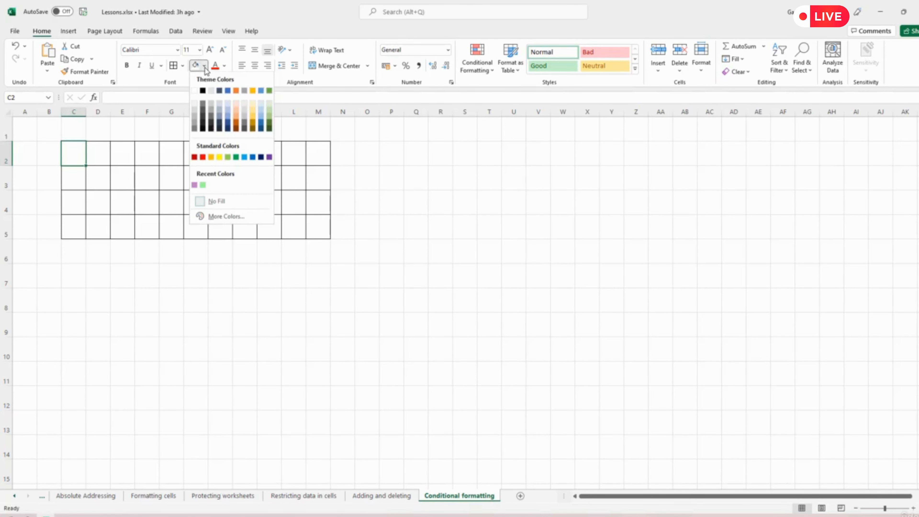
left_click(253, 158)
left_click(247, 296)
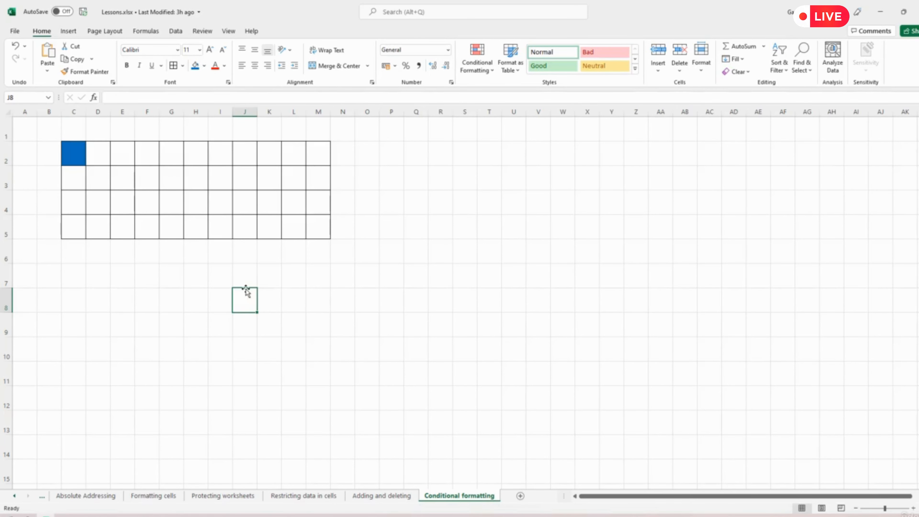
left_click(16, 48)
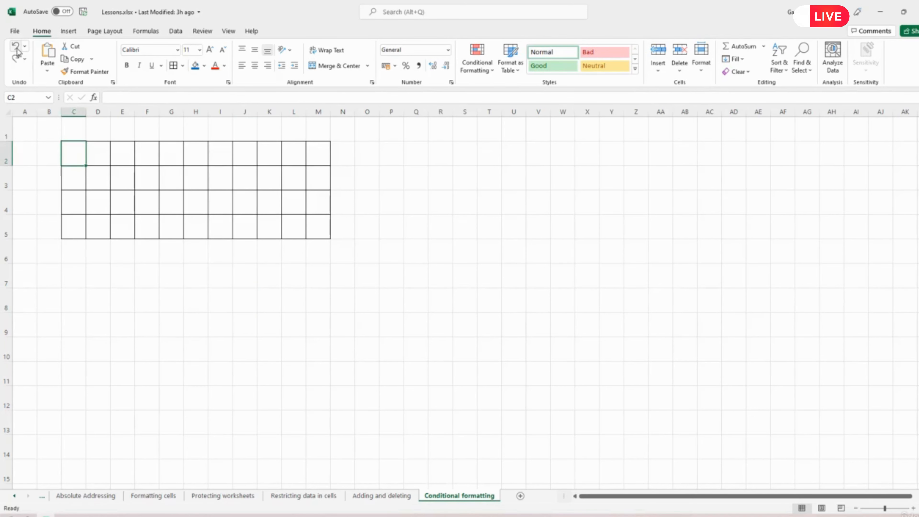
left_click(242, 292)
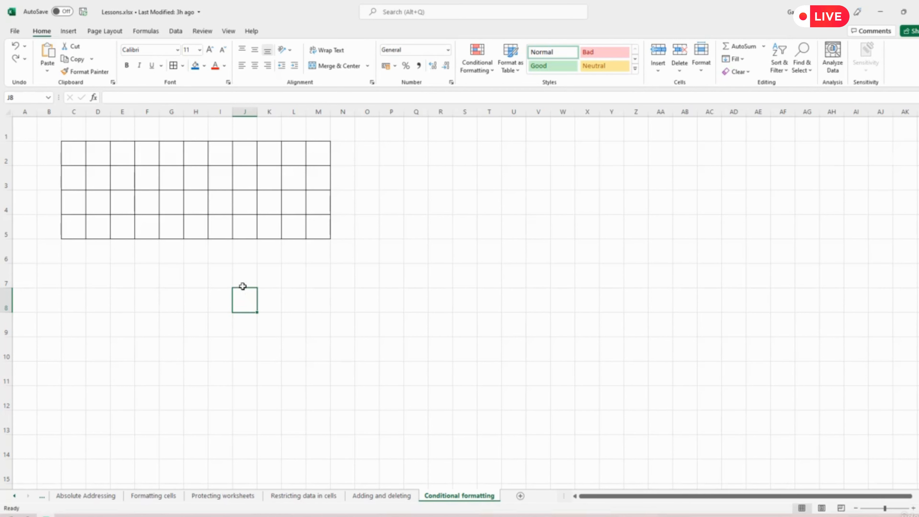
- Enter 1 in cell C2 and autofill an increasing series across to M2 and down to row 5
left_click(73, 152)
type("1")
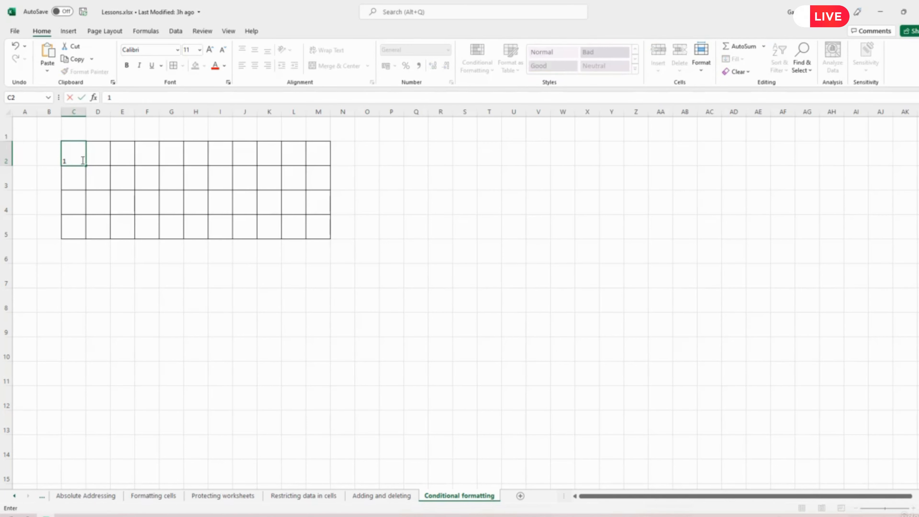
key("Tab")
left_click(77, 158)
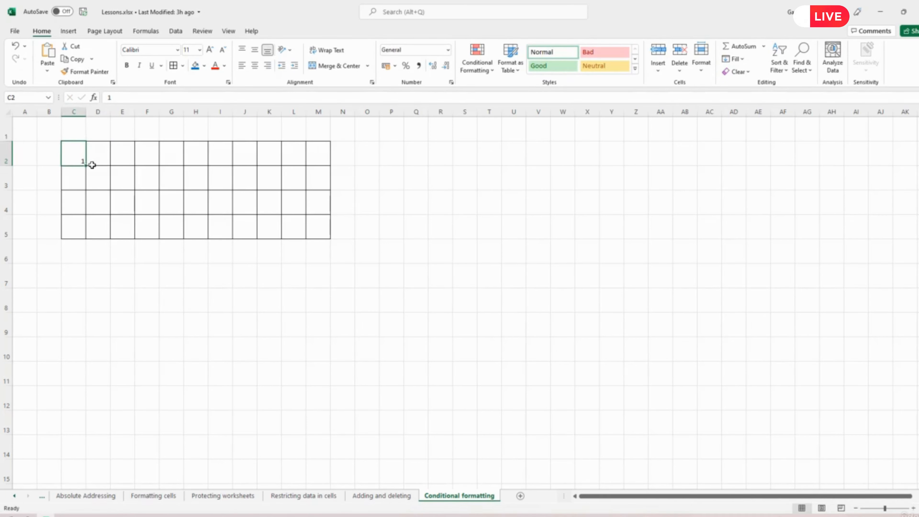
left_click_drag(92, 164, 332, 175)
left_click(365, 196)
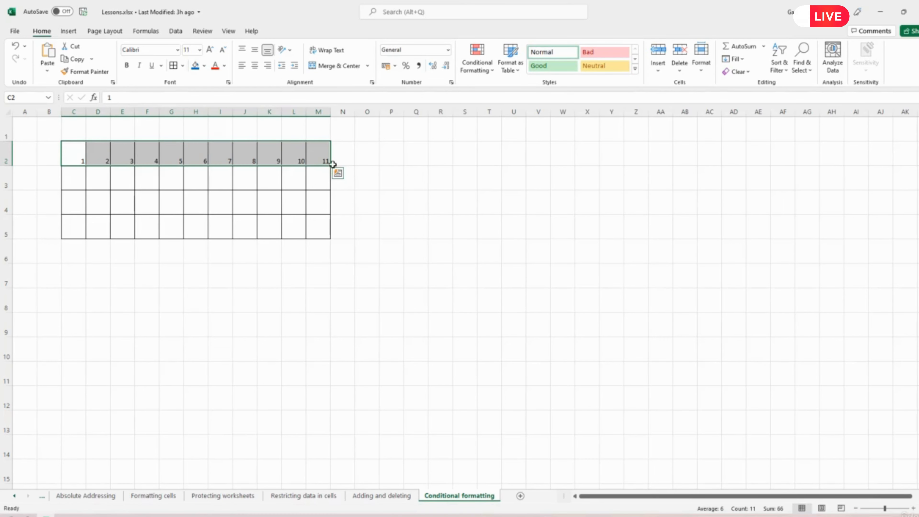
left_click_drag(331, 166, 326, 235)
left_click(356, 255)
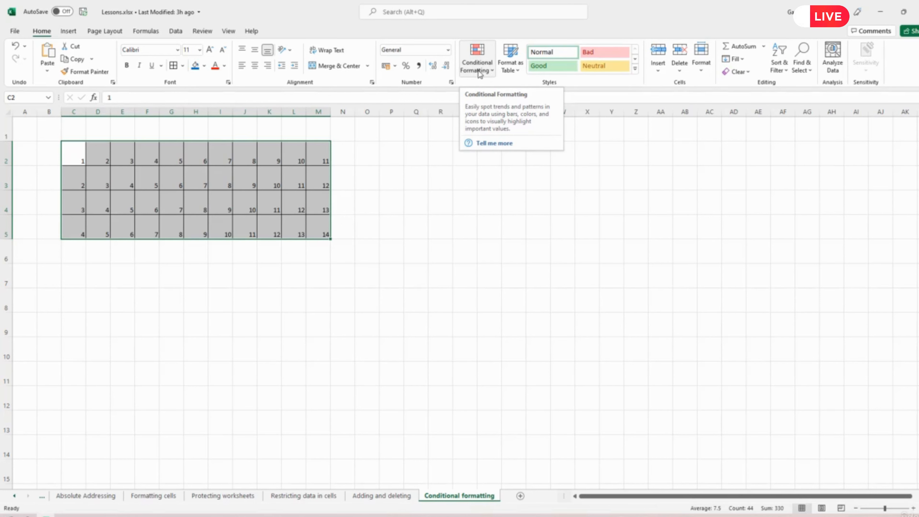
- Open the Conditional Formatting Rules Manager for the numbers in C2:M5, placed clear of the table
left_click(490, 73)
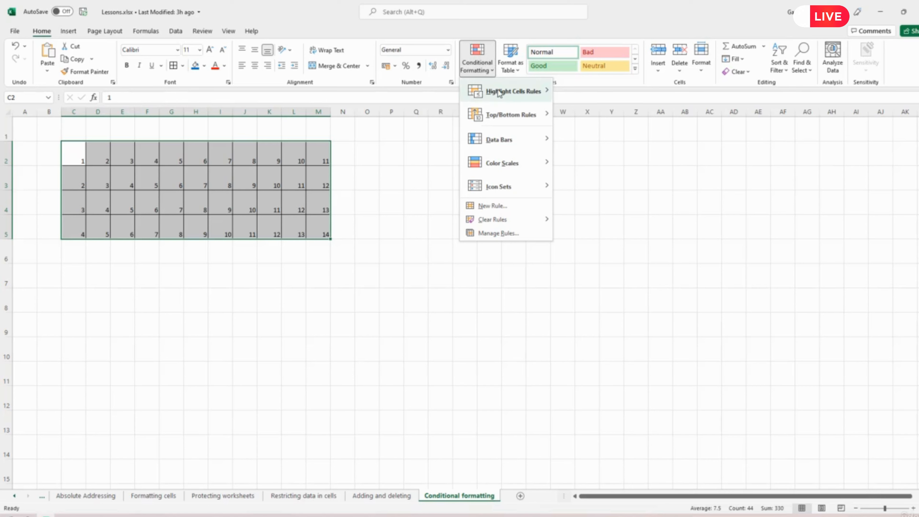
mouse_move(498, 94)
mouse_move(498, 115)
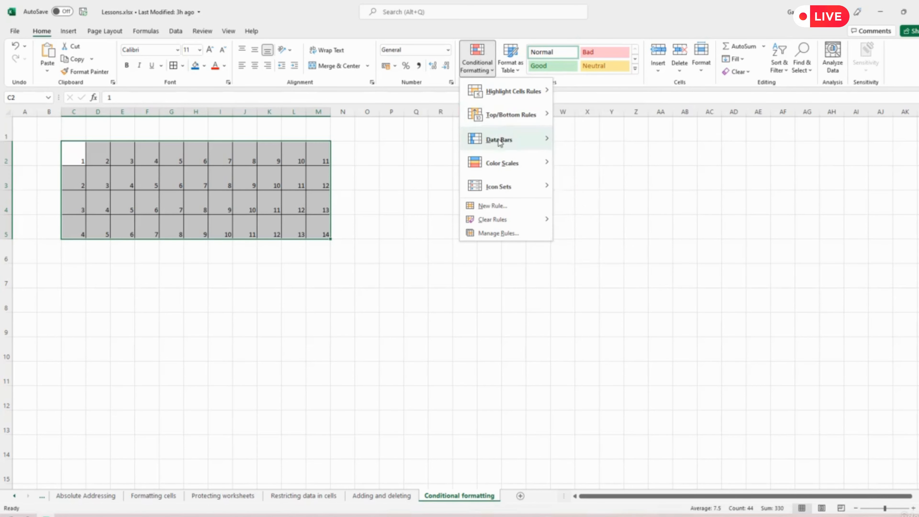
mouse_move(492, 189)
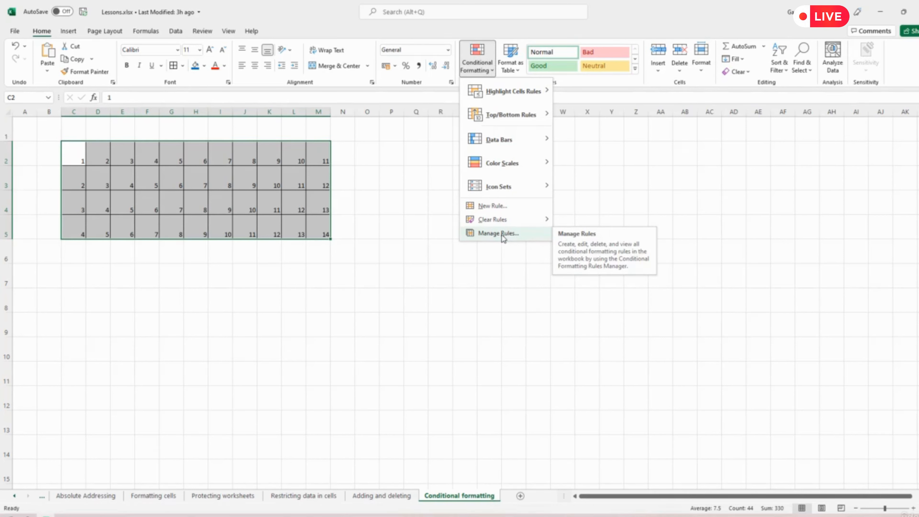
mouse_move(499, 220)
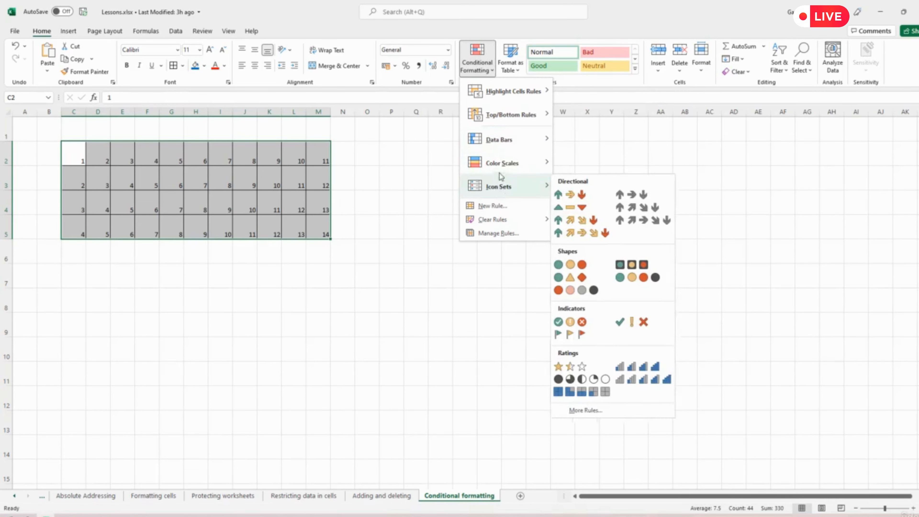
left_click(497, 235)
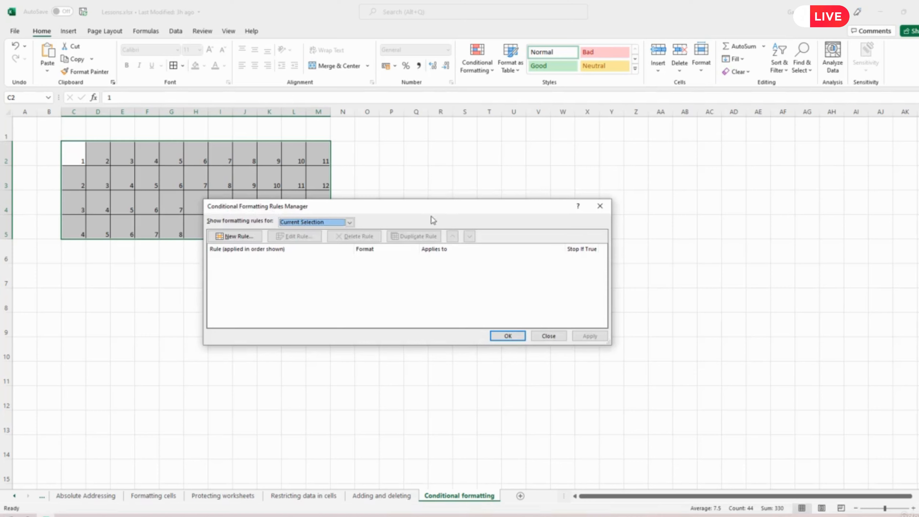
left_click_drag(414, 211, 580, 202)
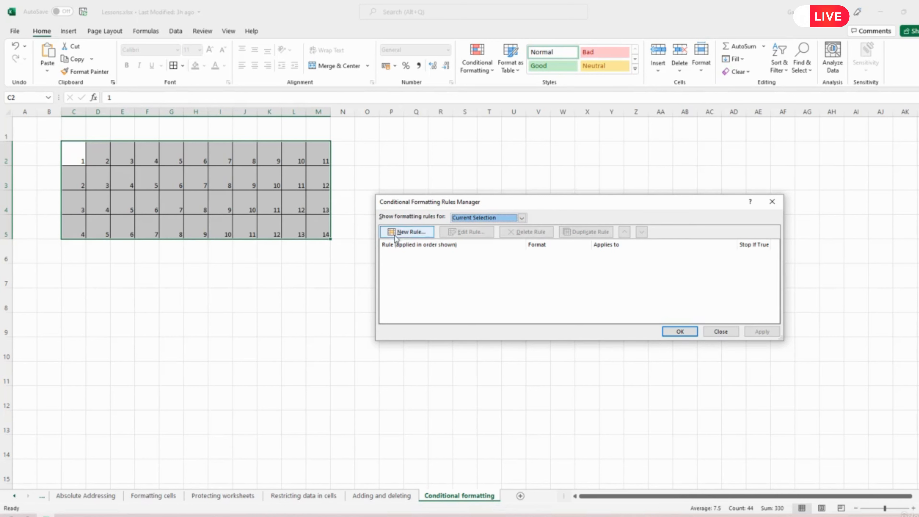
- Start a new 2-Color Scale rule with Number limits, setting the minimum to 5 and the maximum to 10
left_click(406, 232)
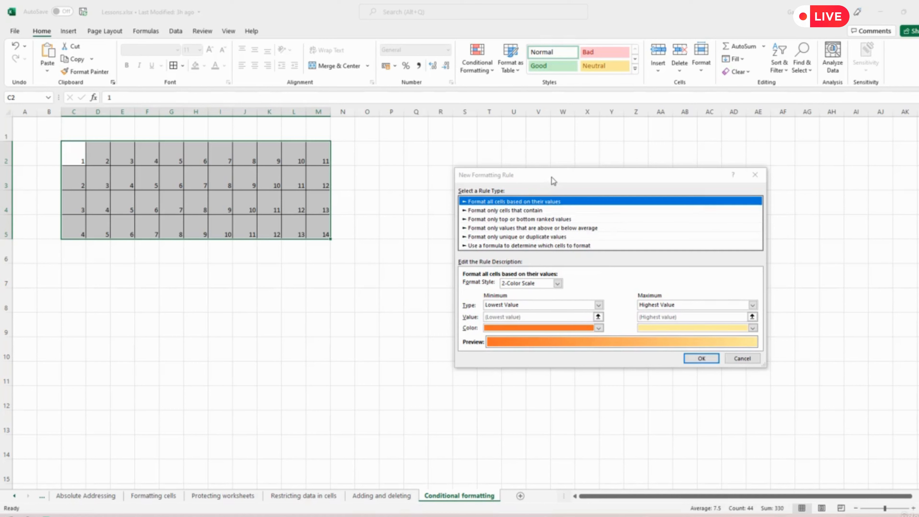
left_click_drag(556, 175, 522, 171)
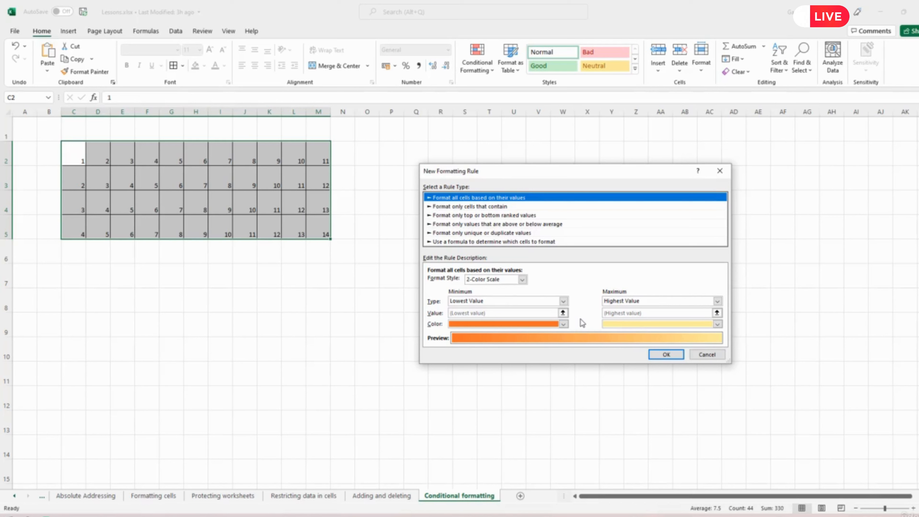
left_click(564, 301)
left_click(460, 317)
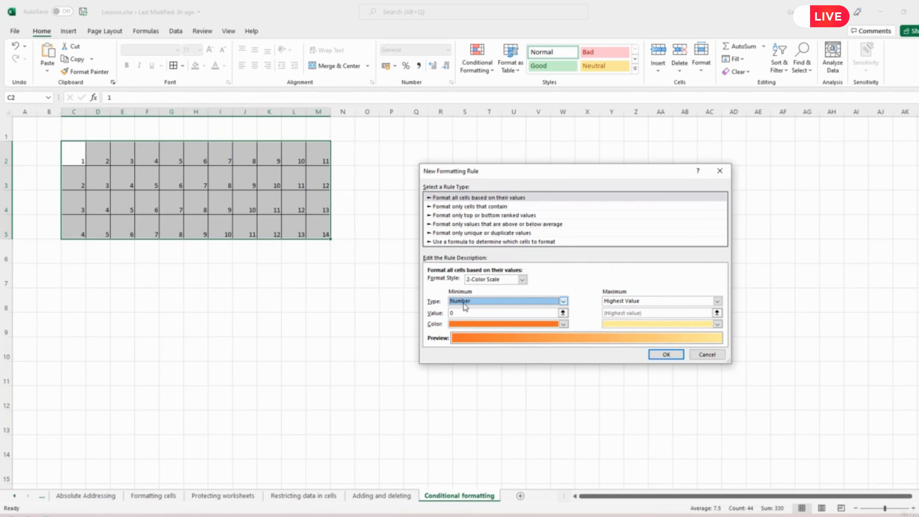
key("Tab")
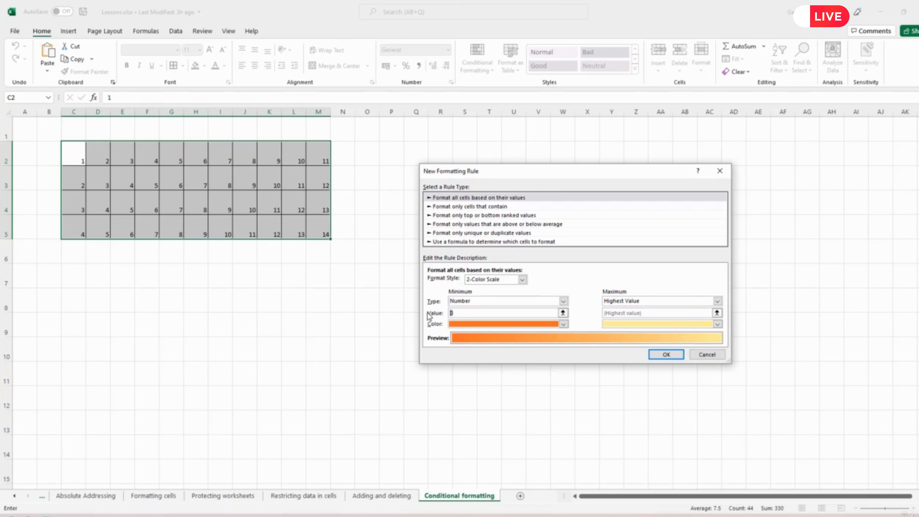
type("5")
left_click(633, 301)
left_click(611, 316)
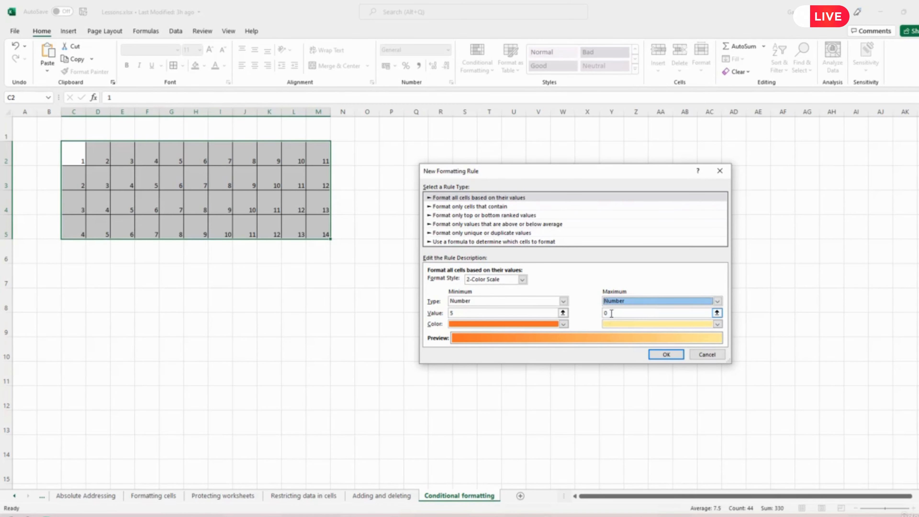
key("Tab")
type("1")
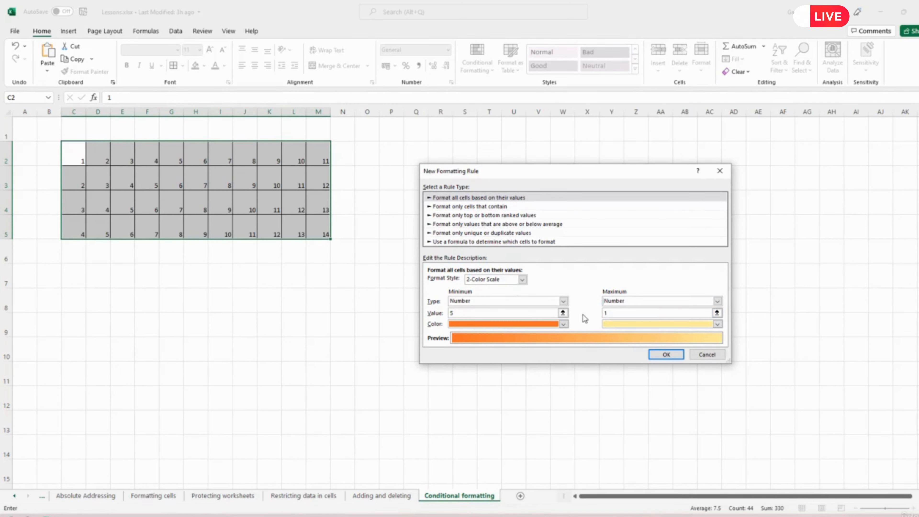
type("0")
- Set the minimum colour to green and the maximum colour to blue, and apply the colour scale rule to C2:M5
left_click(563, 324)
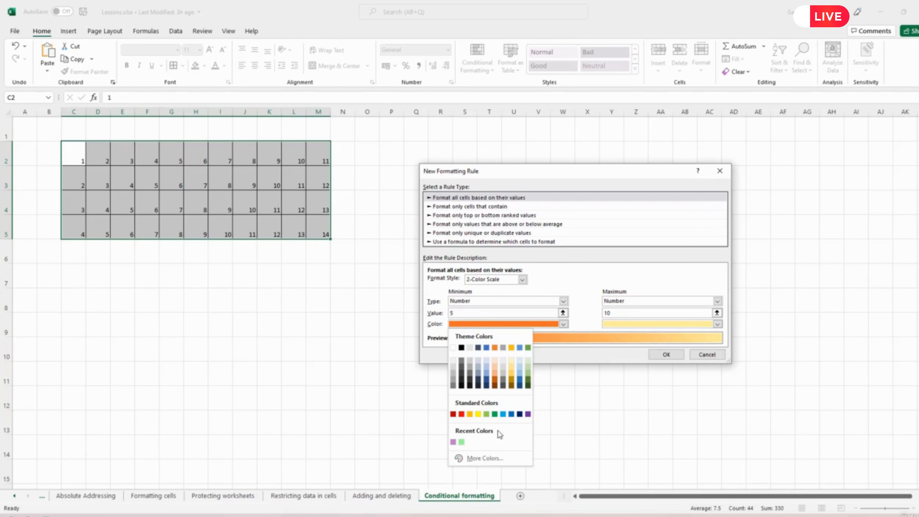
left_click(494, 414)
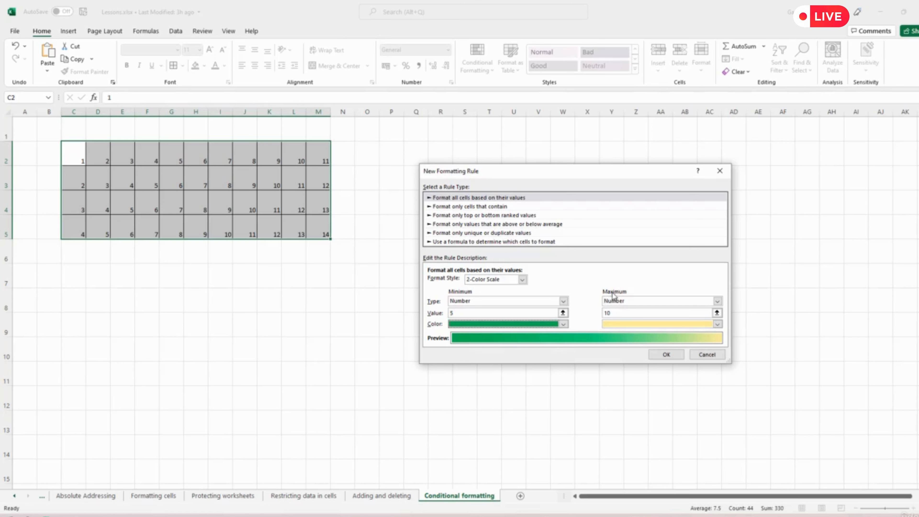
left_click(716, 323)
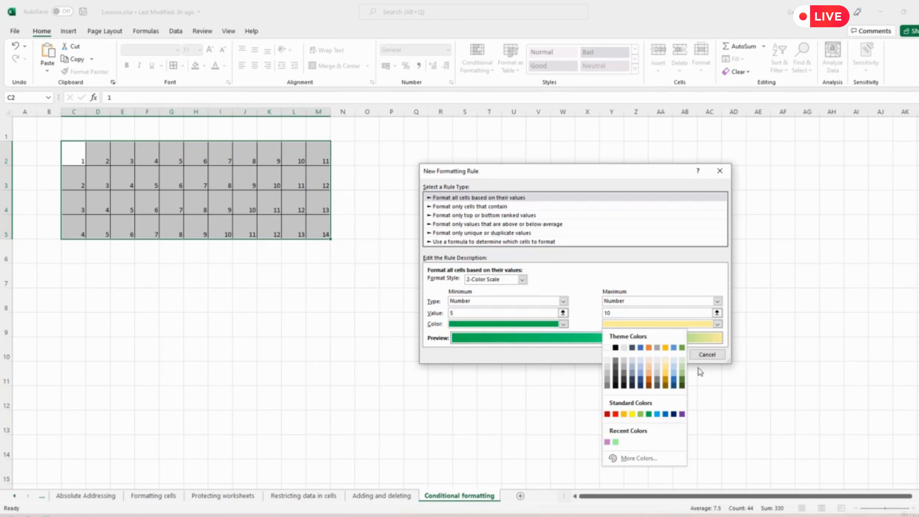
left_click(665, 413)
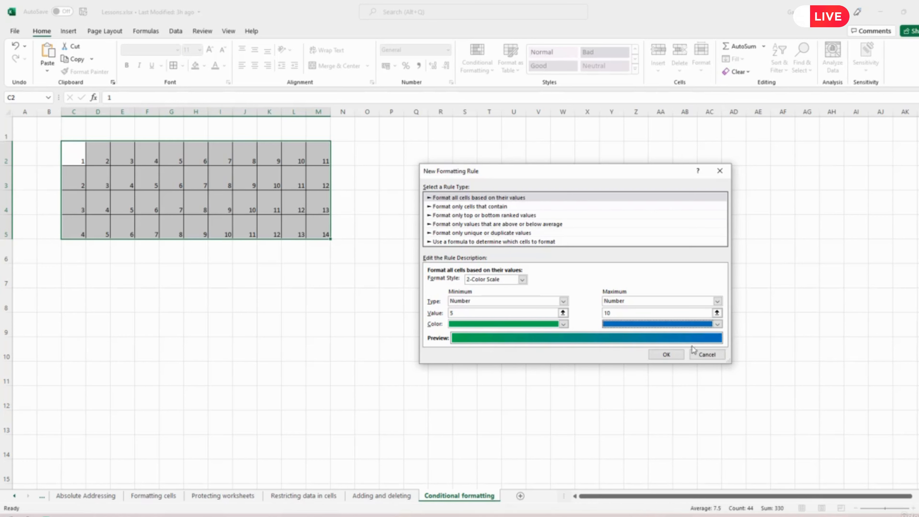
left_click(665, 355)
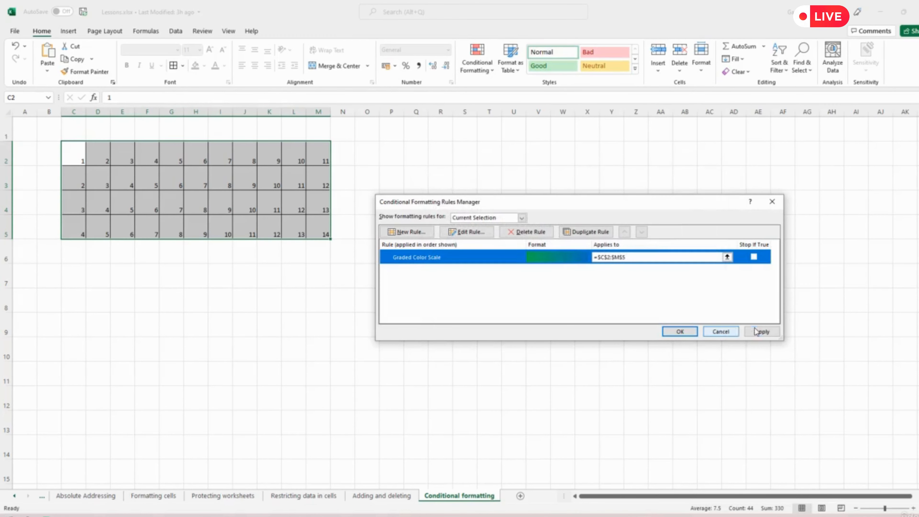
left_click(760, 332)
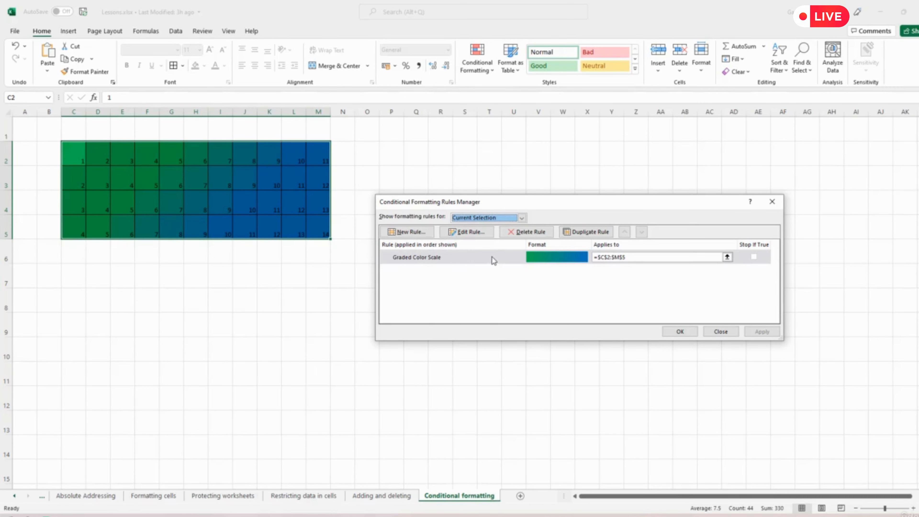
- Delete the Graded Color Scale rule from C2:M5 and apply the deletion
left_click(526, 233)
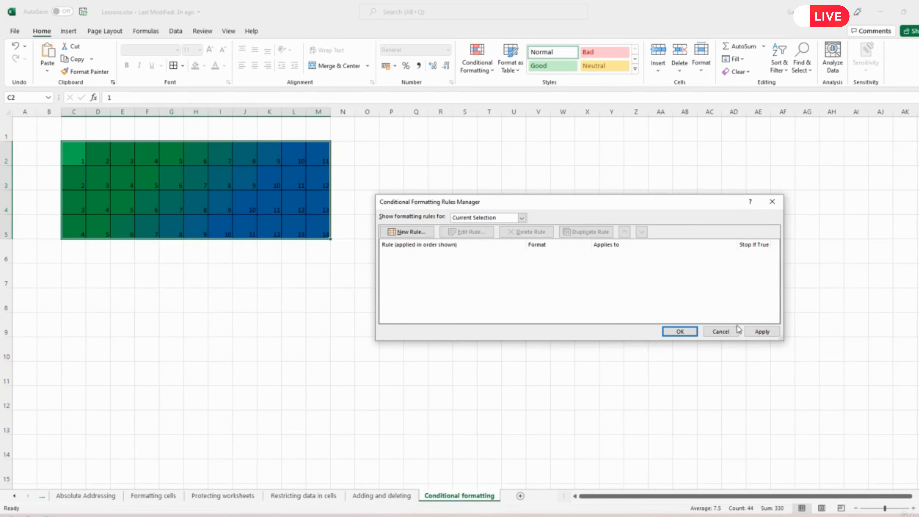
left_click(759, 331)
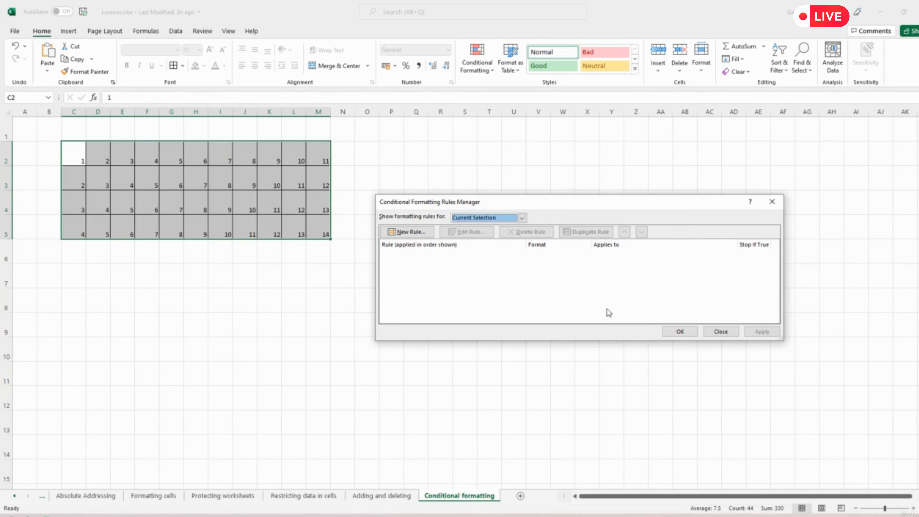
- Start a new rule that formats only cells whose value is between 5 and 10
left_click(411, 232)
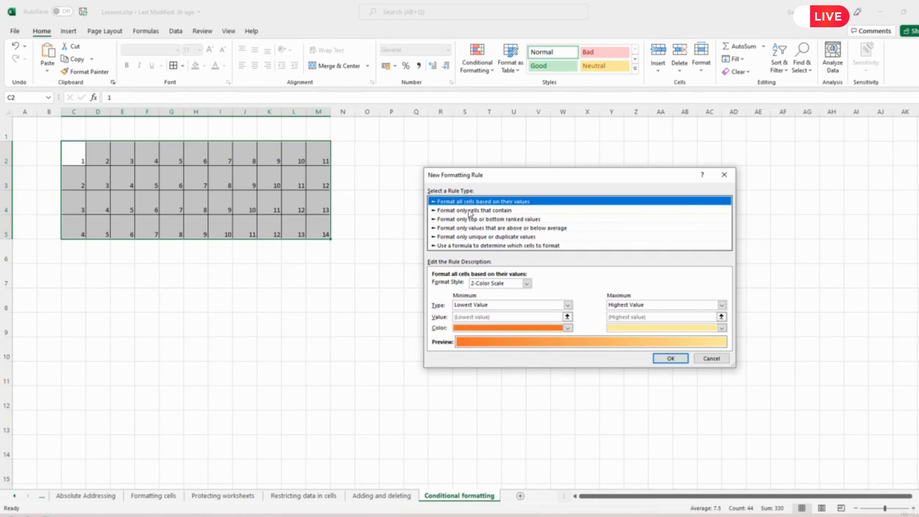
left_click(451, 211)
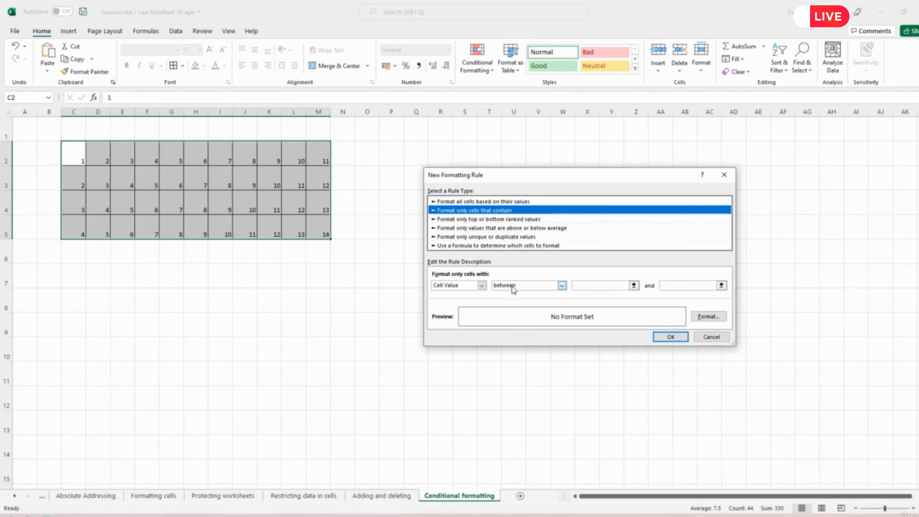
left_click(598, 284)
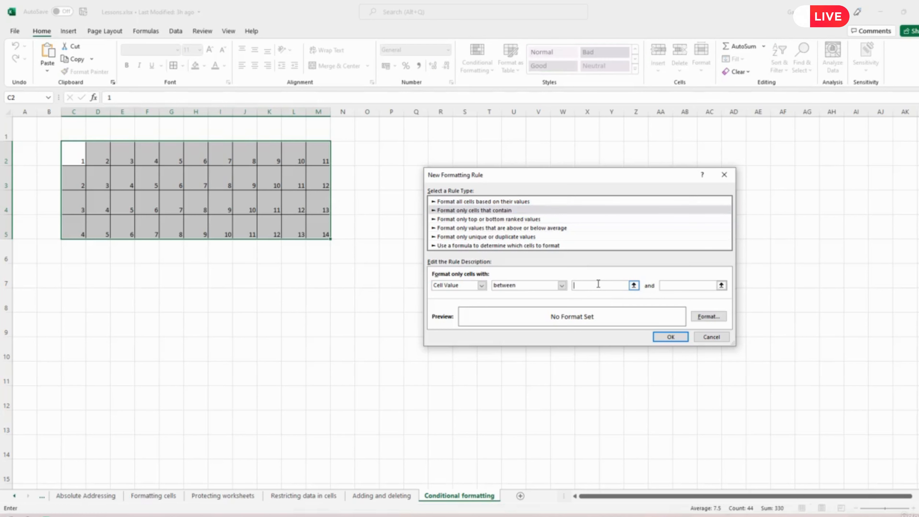
type("5")
left_click(678, 286)
type("10")
- Give the between-5-and-10 rule a light blue fill and apply it to C2:M5
left_click(713, 316)
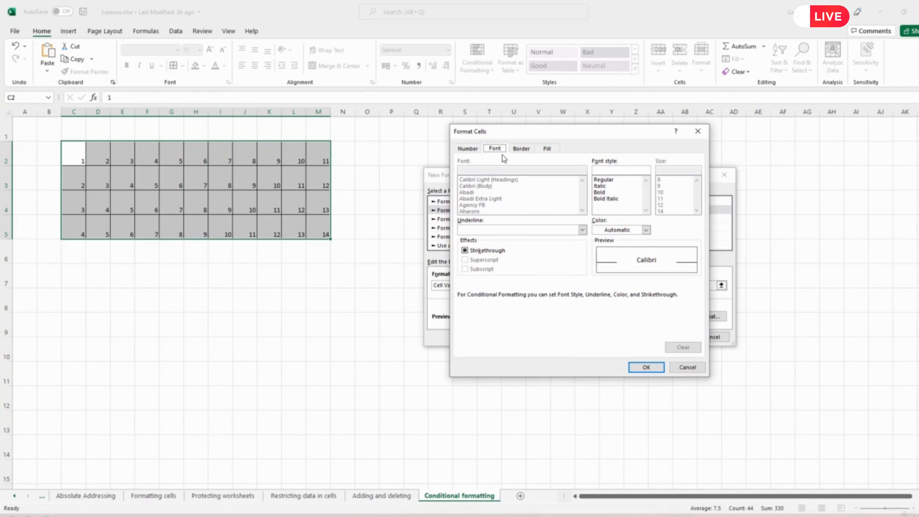
left_click(546, 149)
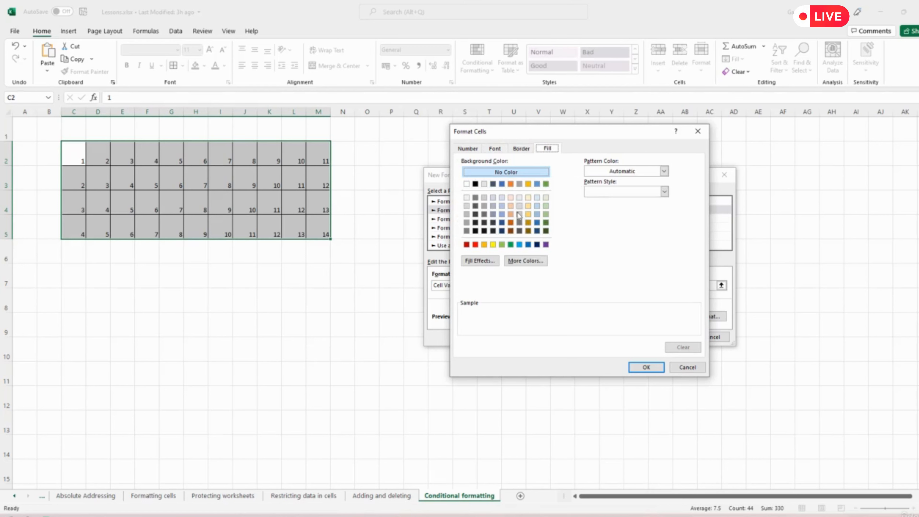
left_click(519, 244)
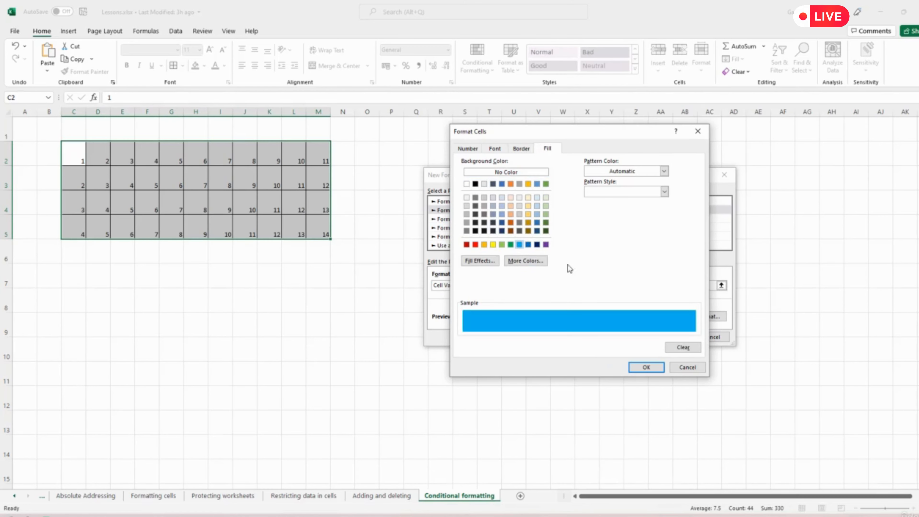
left_click(646, 367)
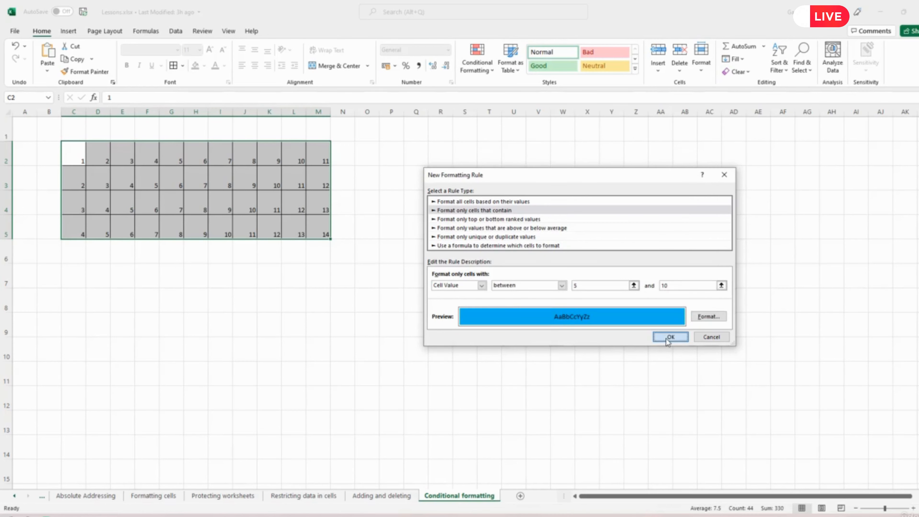
left_click(668, 337)
left_click(758, 332)
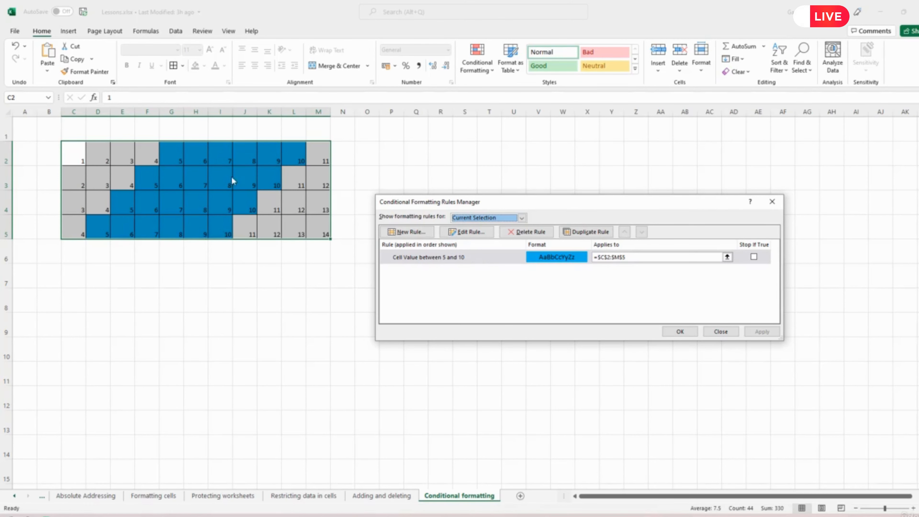
- Start another new rule and examine the options for cell contents, top or bottom ranks, above or below average, and unique or duplicate values
left_click(407, 232)
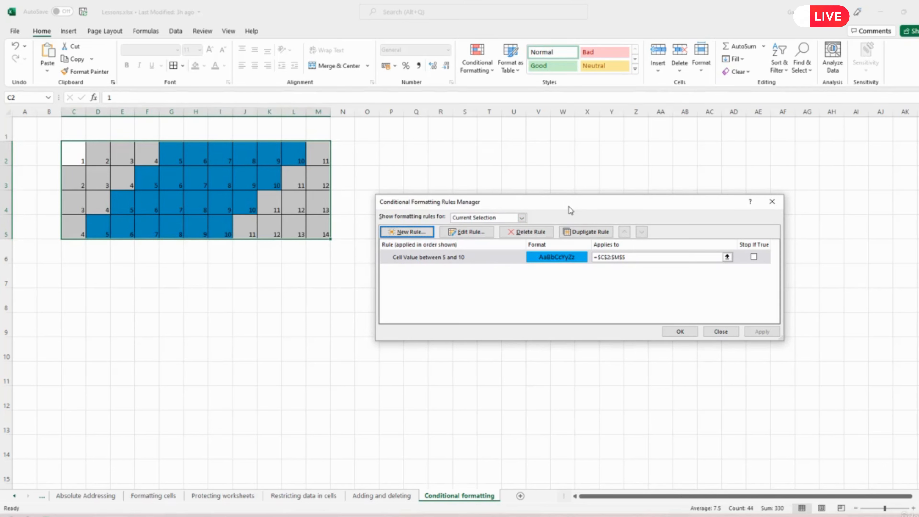
left_click(412, 232)
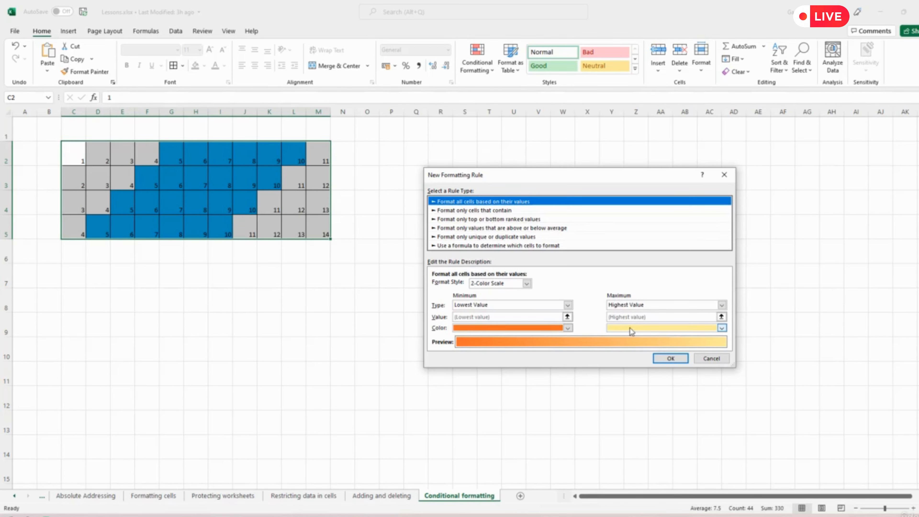
left_click(478, 212)
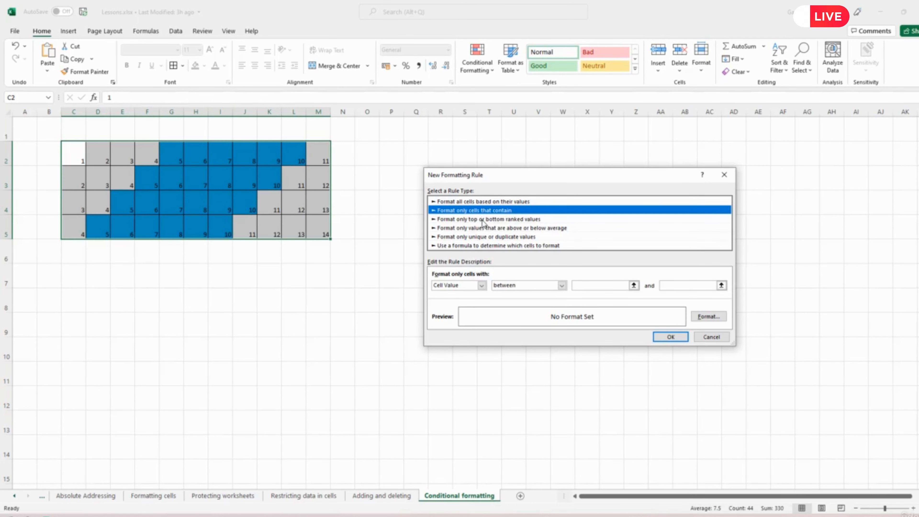
left_click(486, 220)
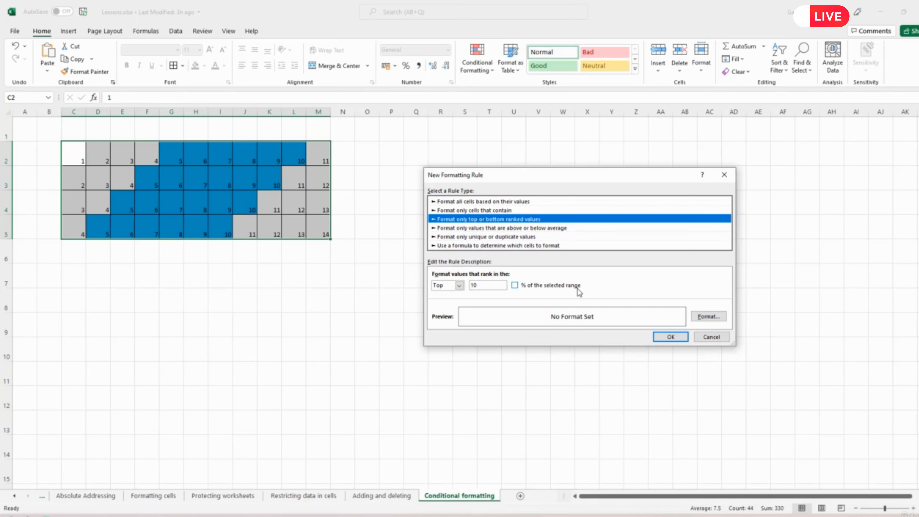
left_click(511, 228)
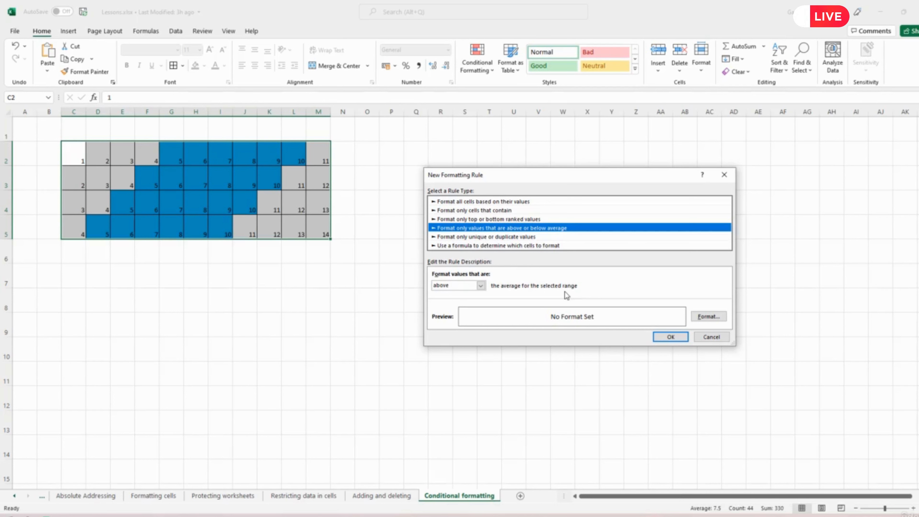
left_click(481, 286)
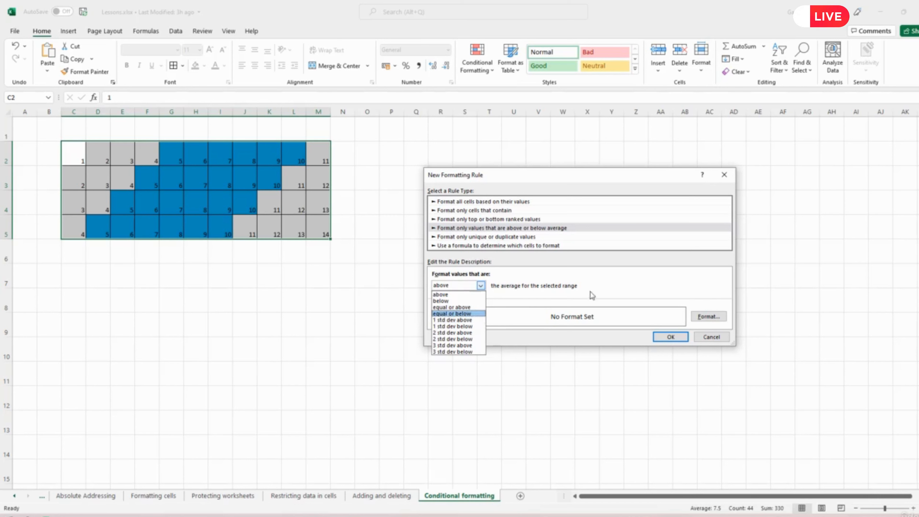
left_click(597, 292)
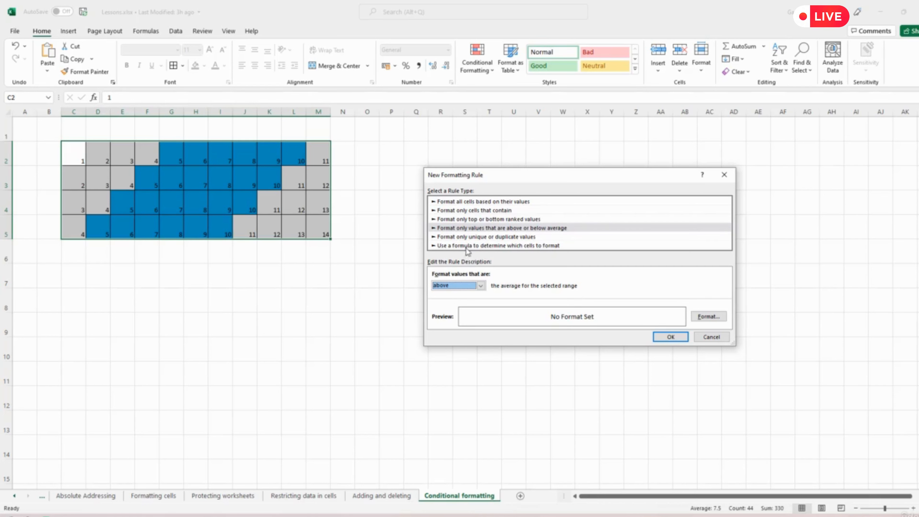
left_click(478, 238)
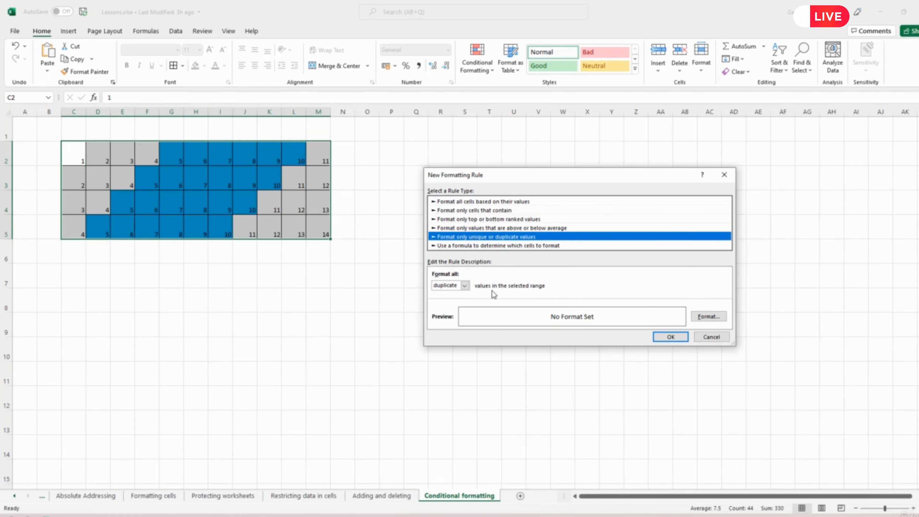
left_click(465, 285)
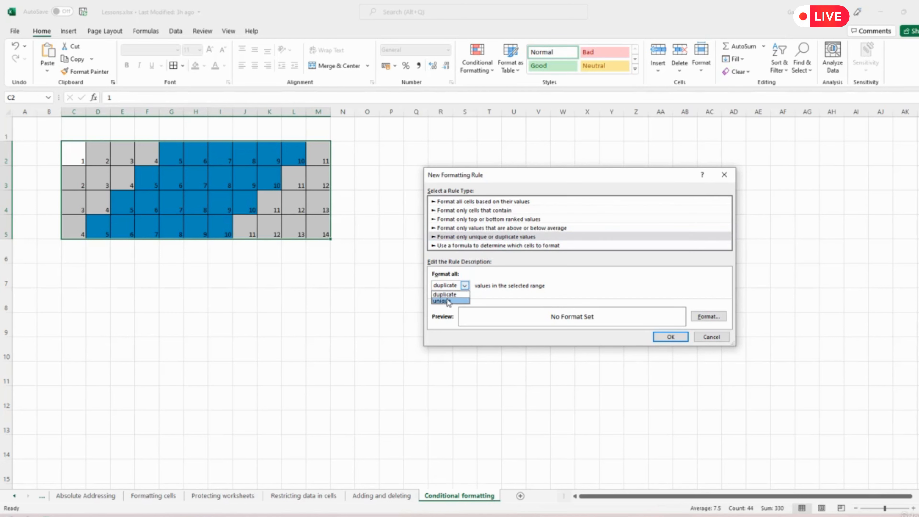
left_click(563, 280)
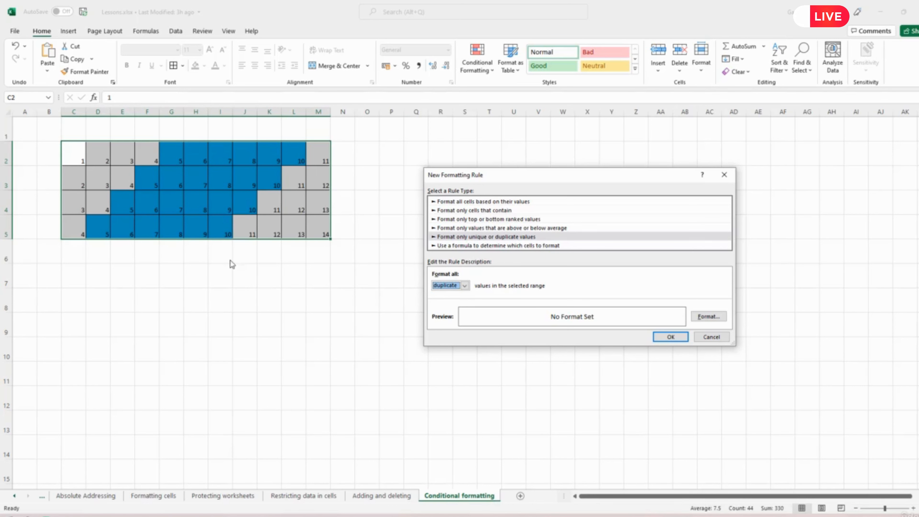
- Create a rule that fills duplicate values red and apply it to C2:M5
left_click(472, 237)
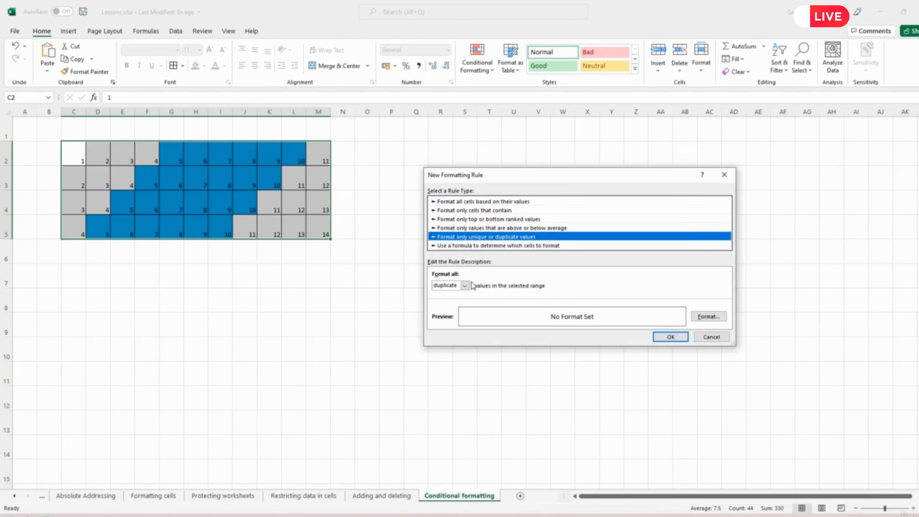
left_click(712, 317)
left_click(476, 244)
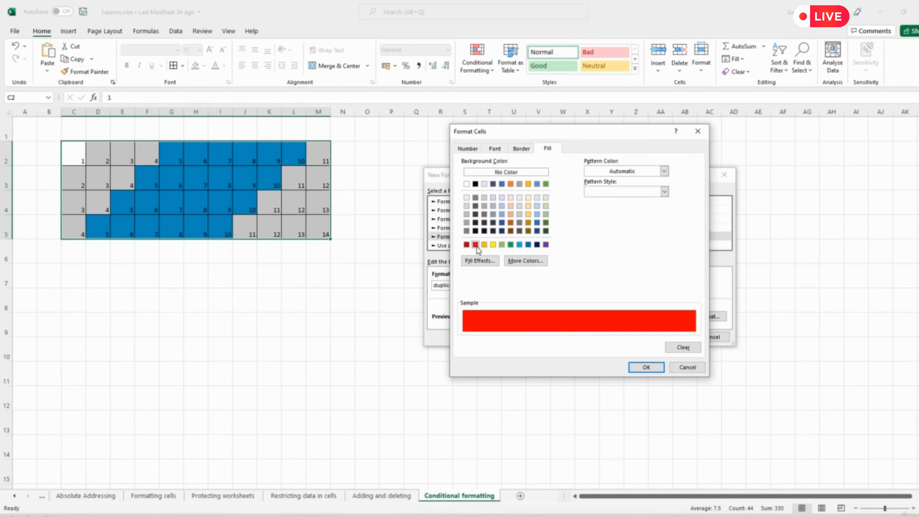
left_click(638, 368)
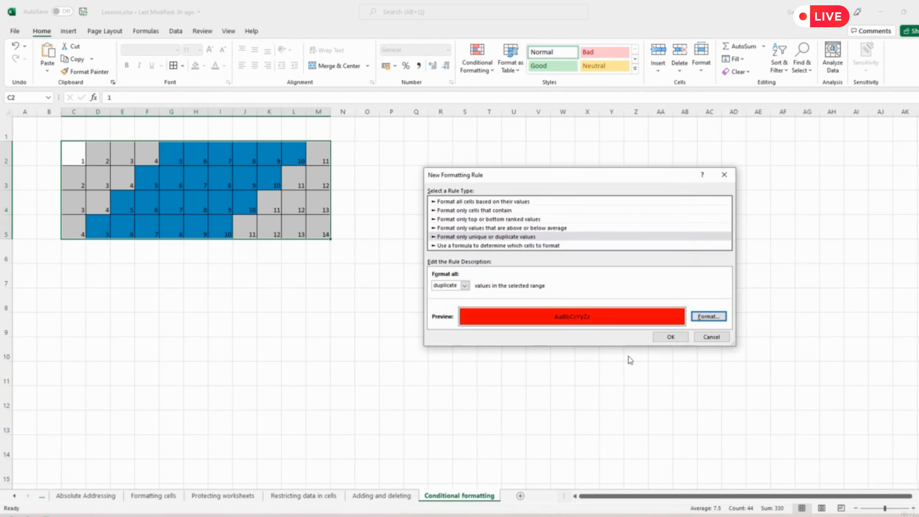
left_click(672, 336)
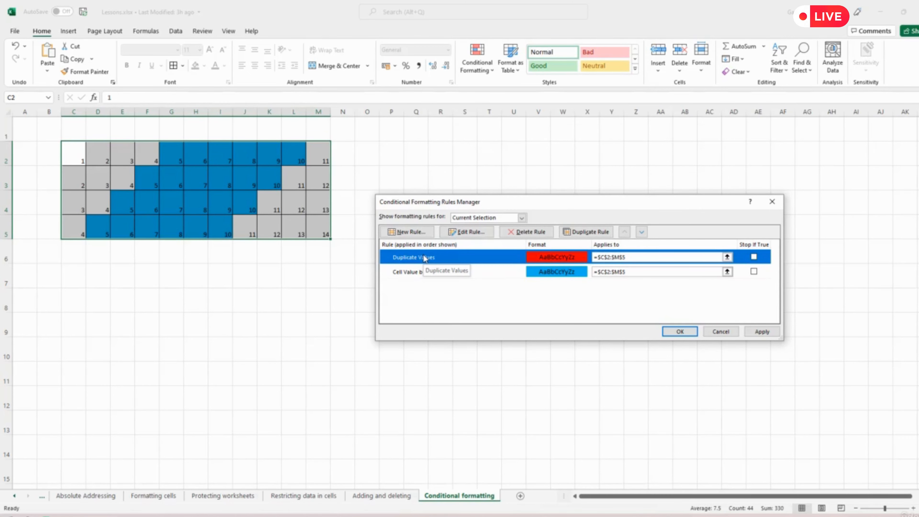
left_click(763, 331)
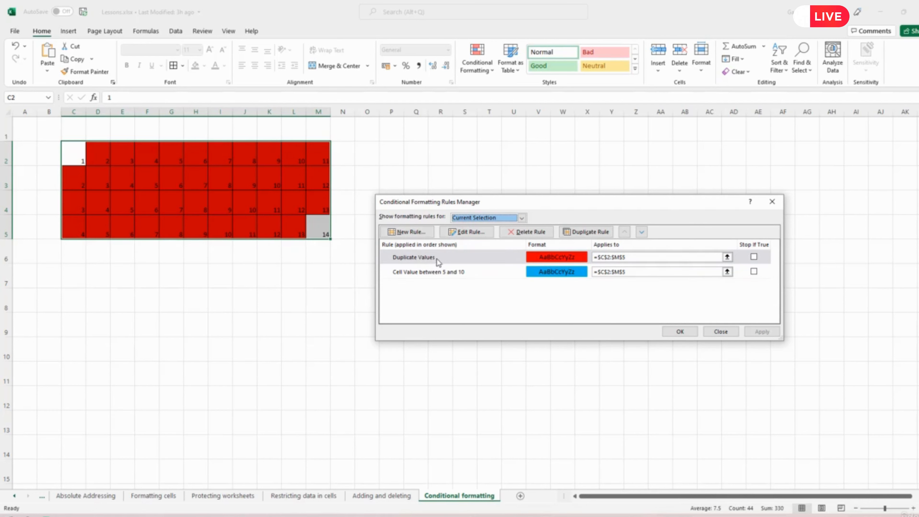
- Move the "Cell Value between 5 and 10" rule above the Duplicate Values rule and apply the new order
left_click(446, 276)
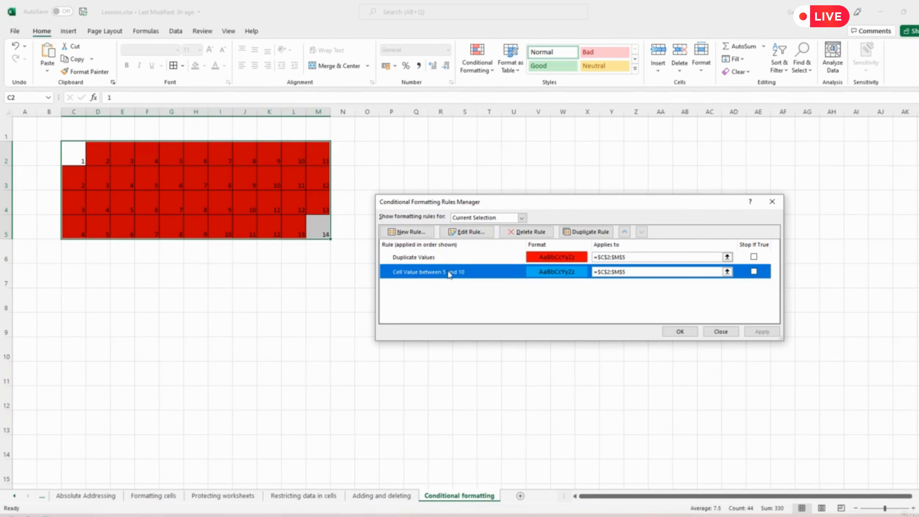
left_click(624, 232)
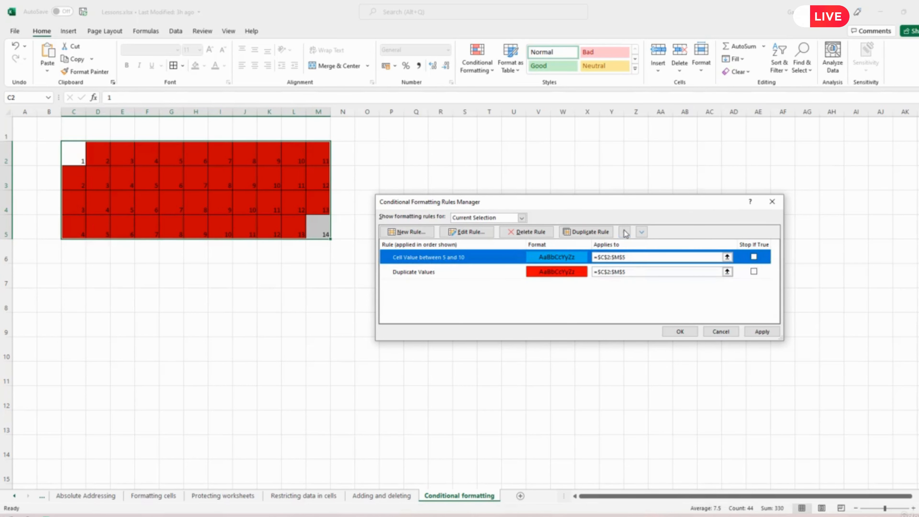
left_click(759, 331)
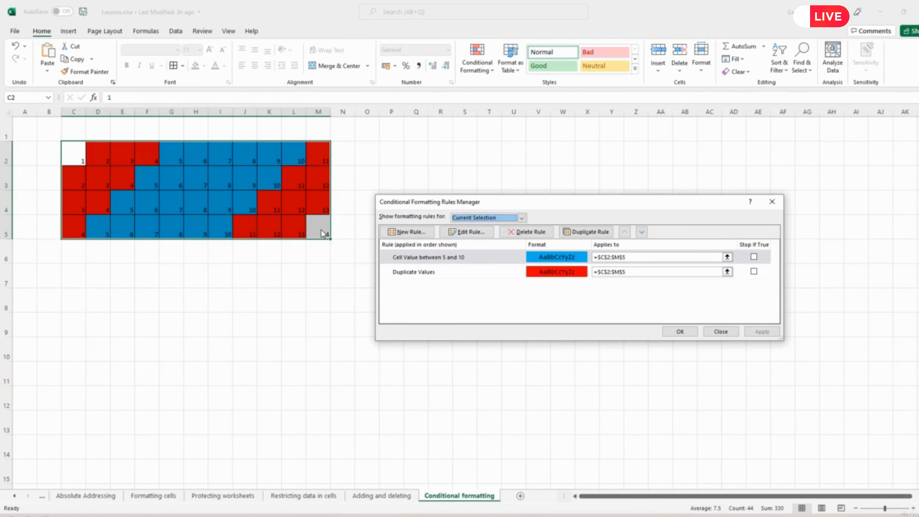
- Start a new unique-or-duplicate rule and set it to format all unique values in the selected range
left_click(408, 232)
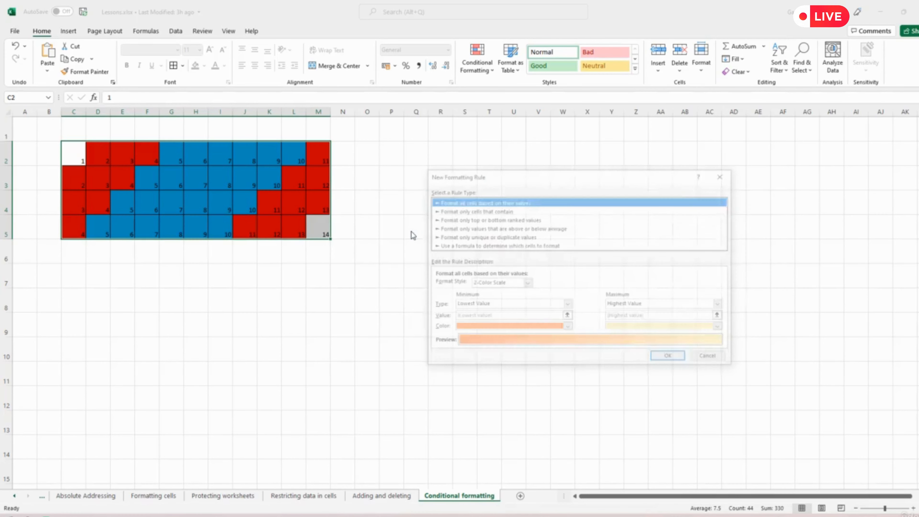
left_click(460, 236)
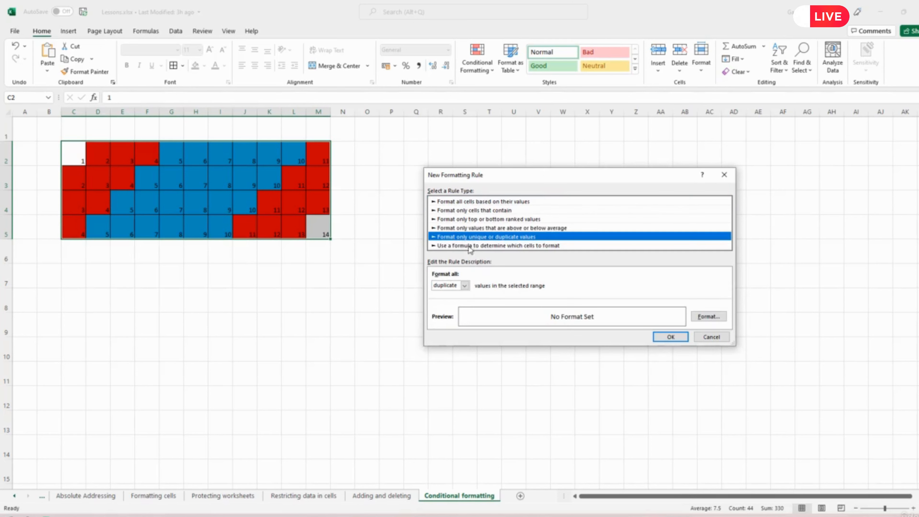
left_click(464, 286)
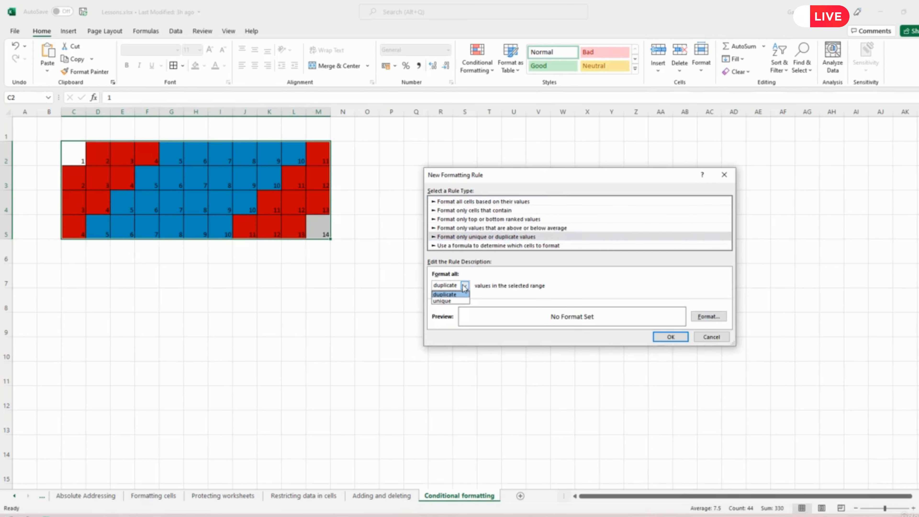
left_click(444, 301)
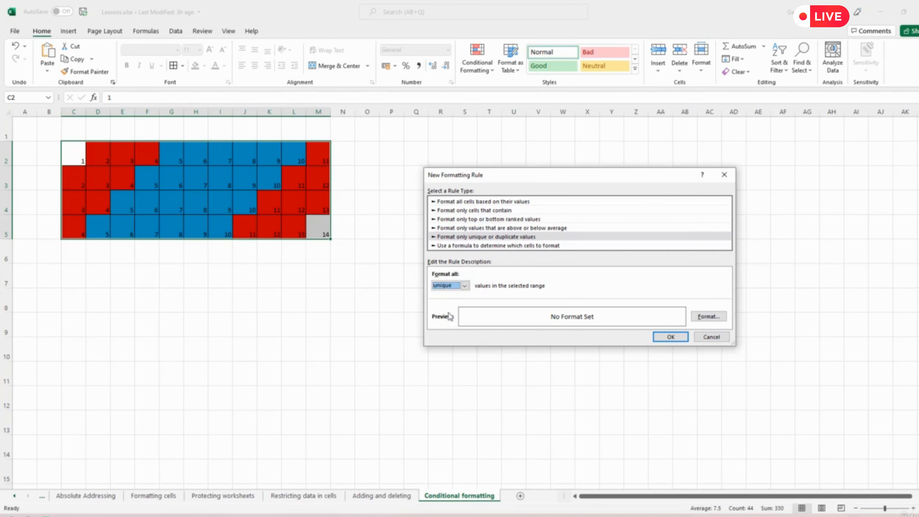
- Give the unique values rule a yellow fill, apply it to C2:M5 and close the Rules Manager
left_click(710, 318)
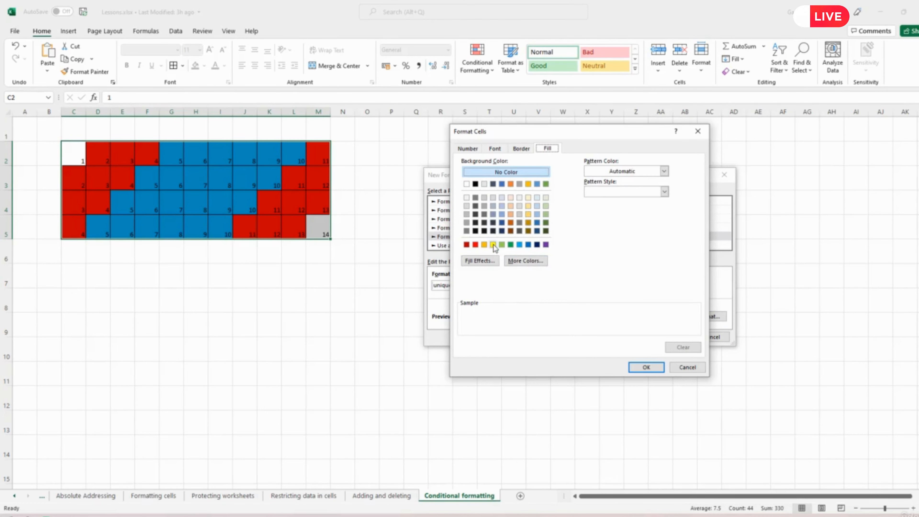
left_click(493, 244)
left_click(646, 367)
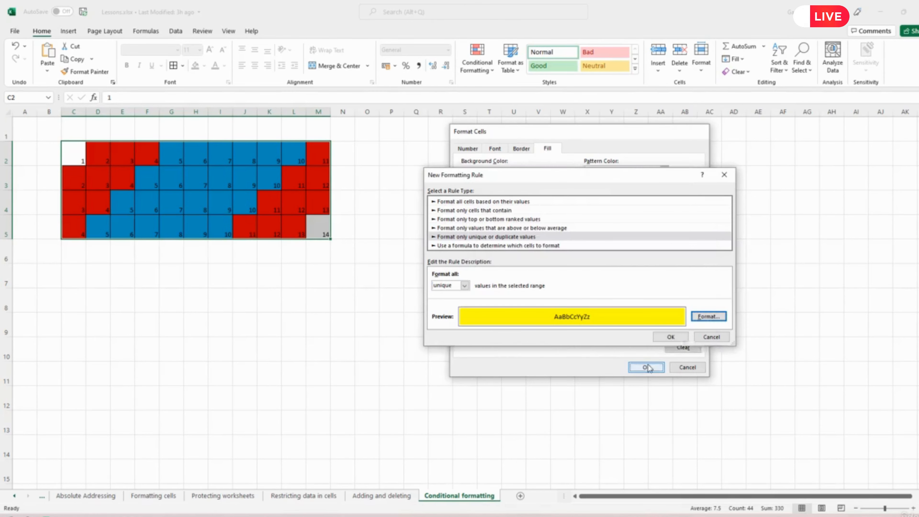
left_click(668, 337)
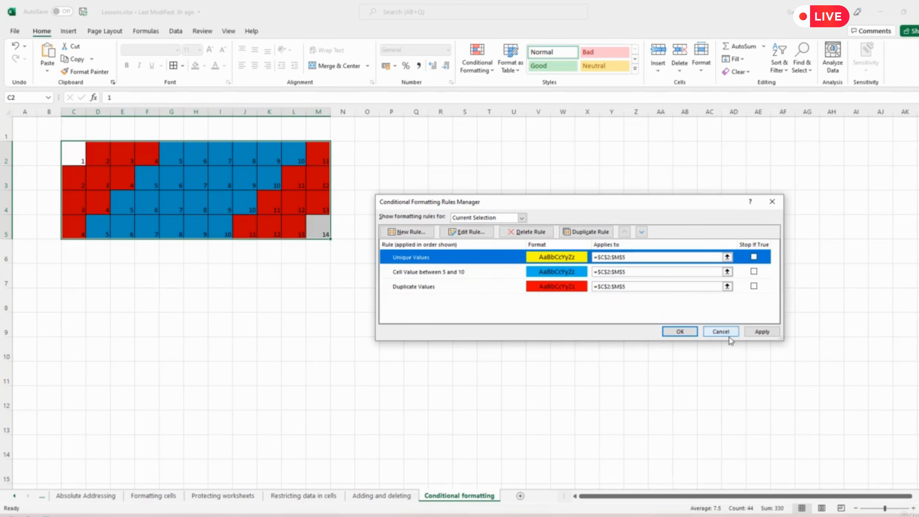
left_click(761, 332)
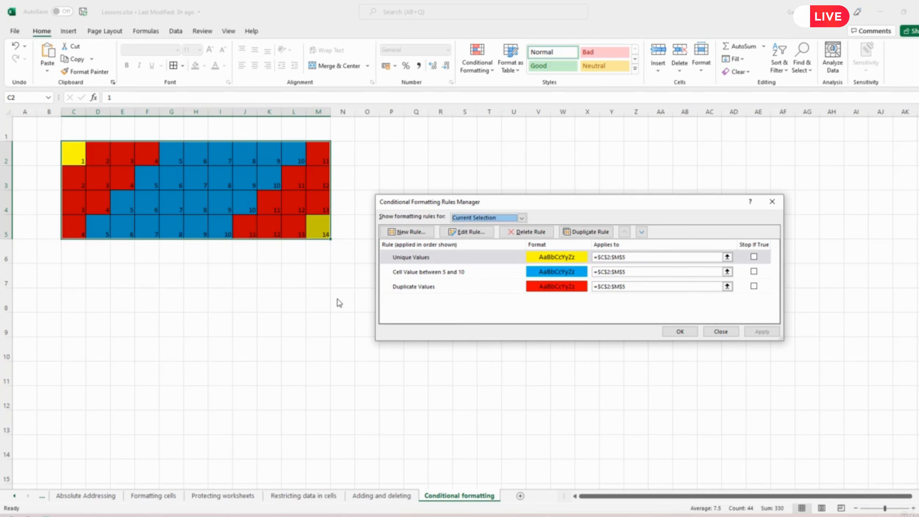
left_click(680, 332)
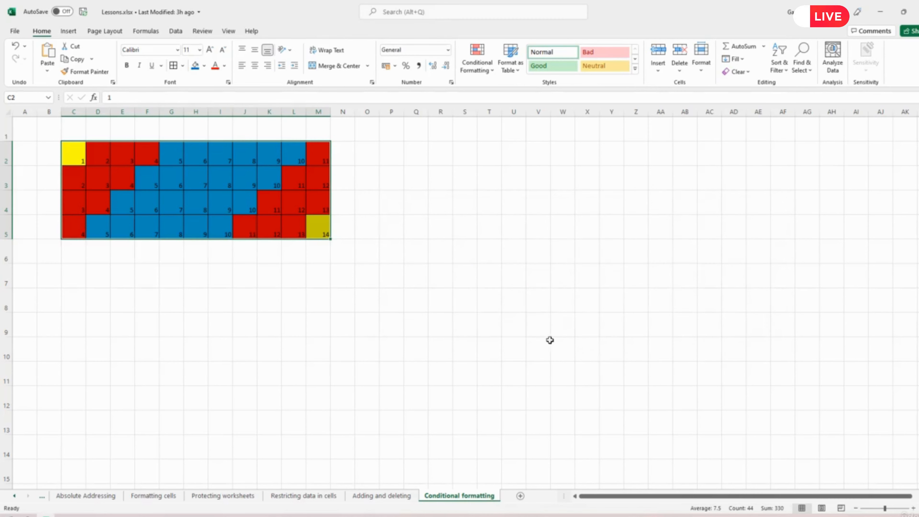
- Deselect the table and change the value in cell G4 to 17 to test the rules
left_click(505, 327)
left_click(175, 204)
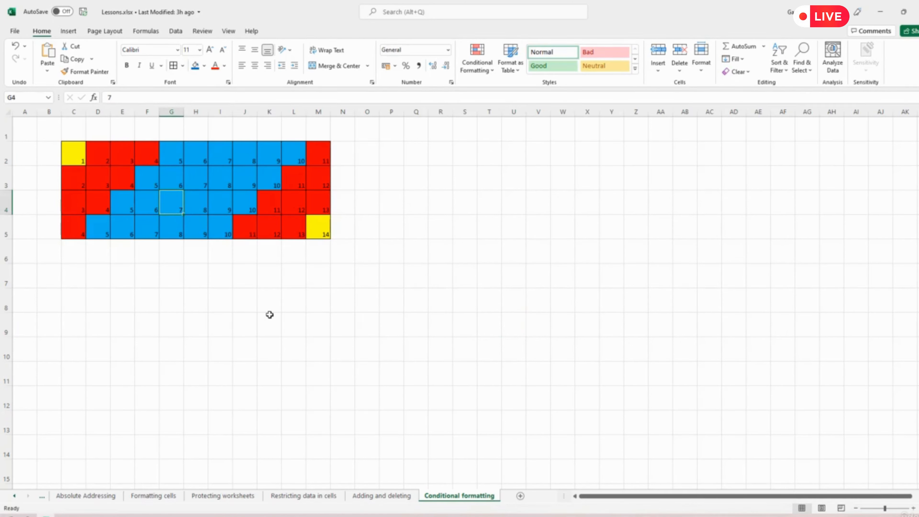
type("17")
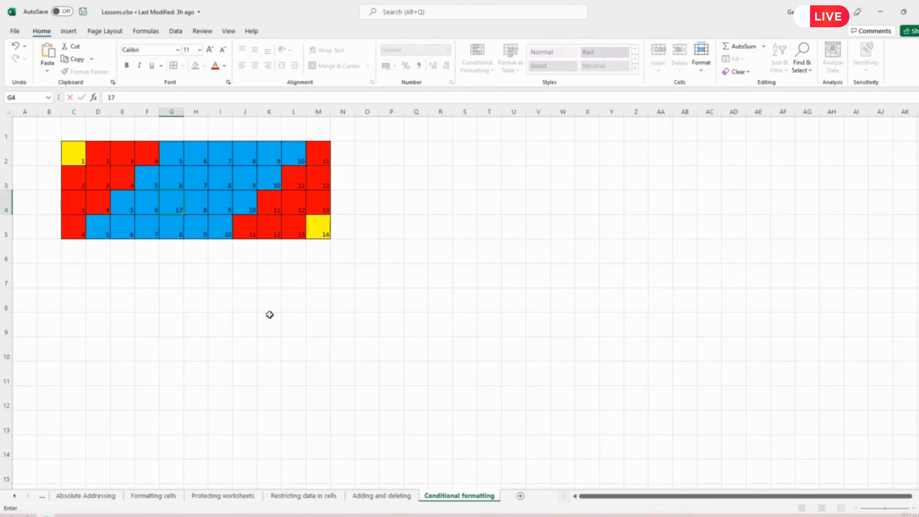
key("Return")
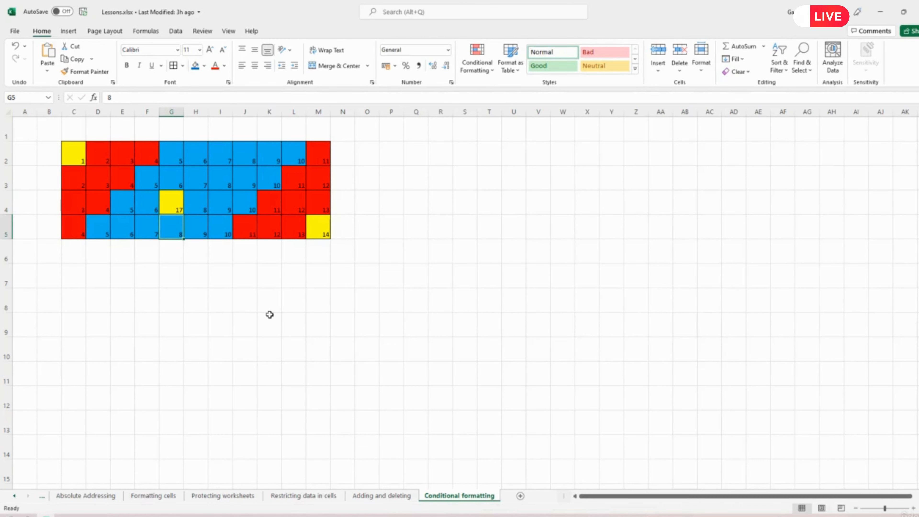